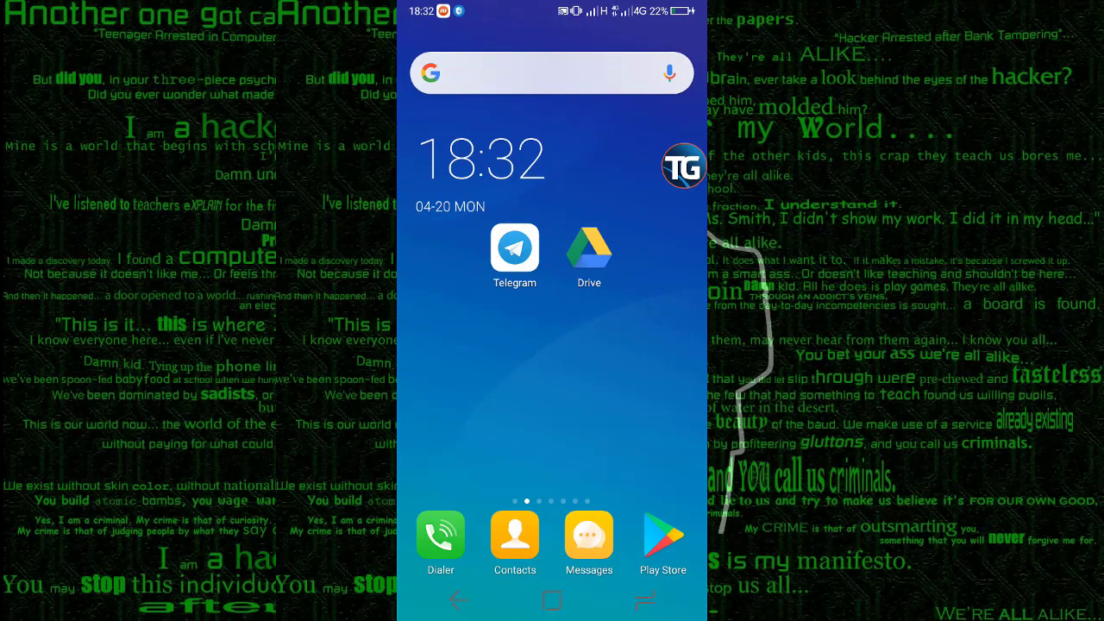
- Search Telegram for 'gdriveit' and open the Google Drive Bot chat
{"action": "left_click", "coordinate": [514, 249]}
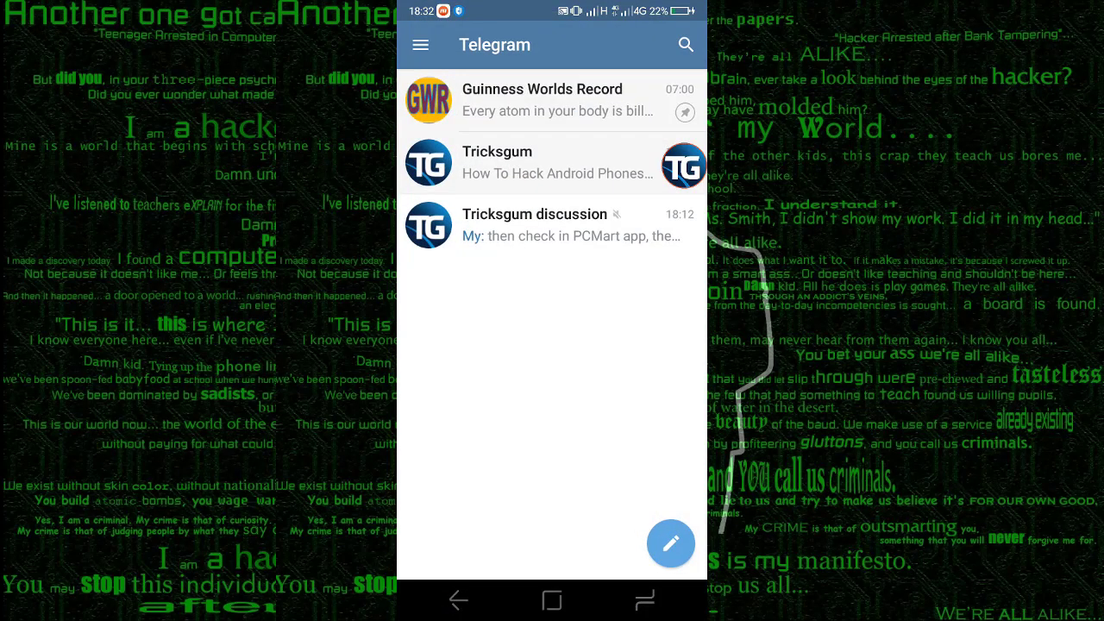
{"action": "left_click", "coordinate": [686, 44]}
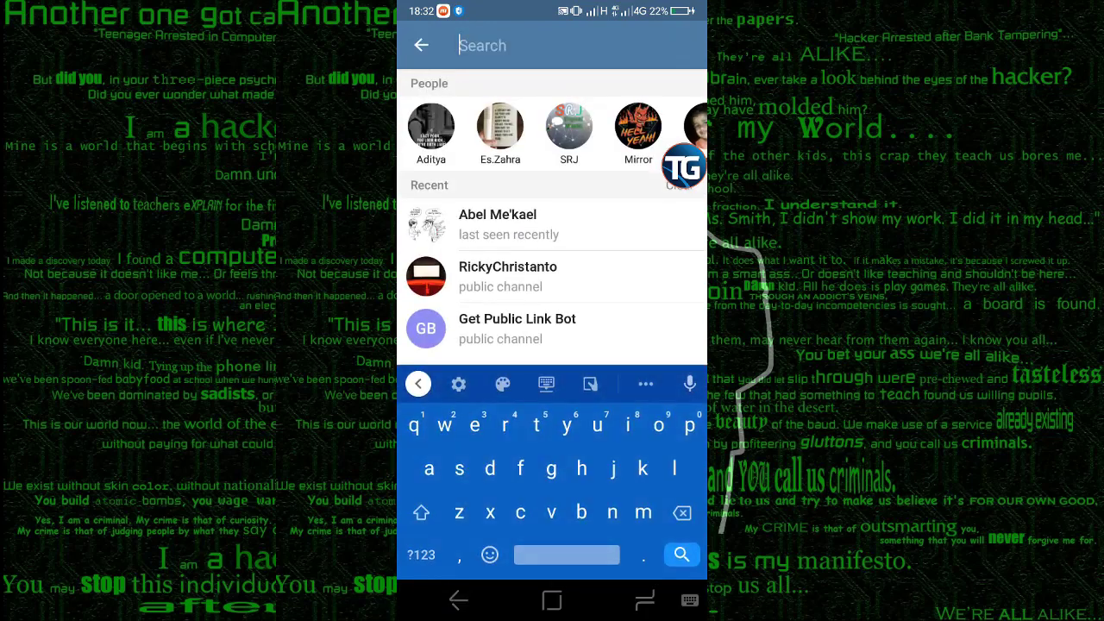
{"action": "type", "text": "gdri"}
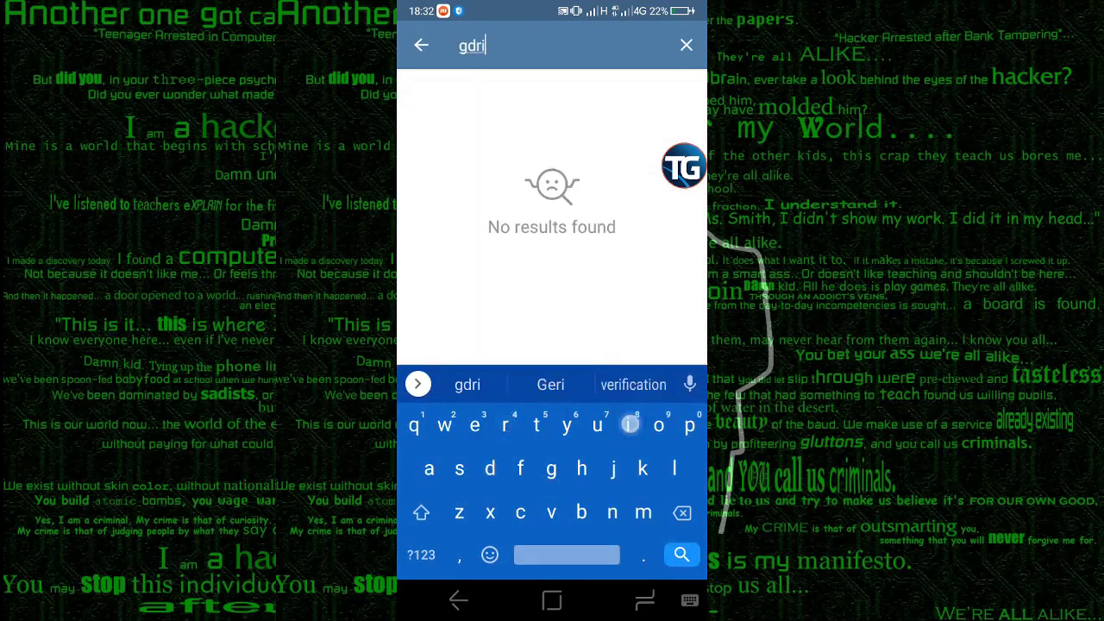
{"action": "type", "text": "vei"}
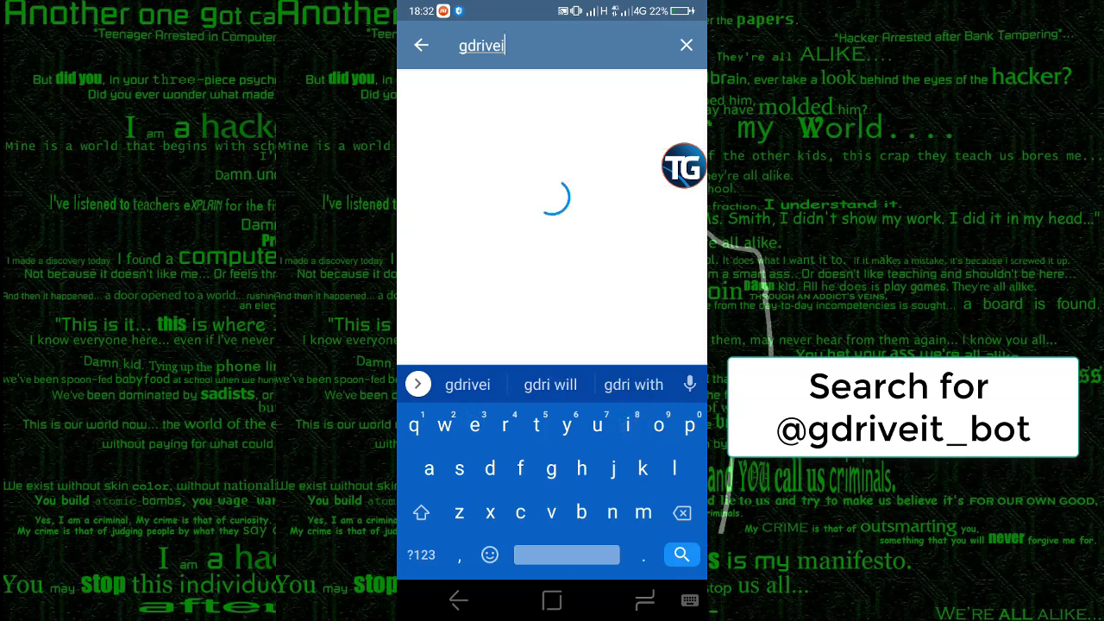
{"action": "type", "text": "t"}
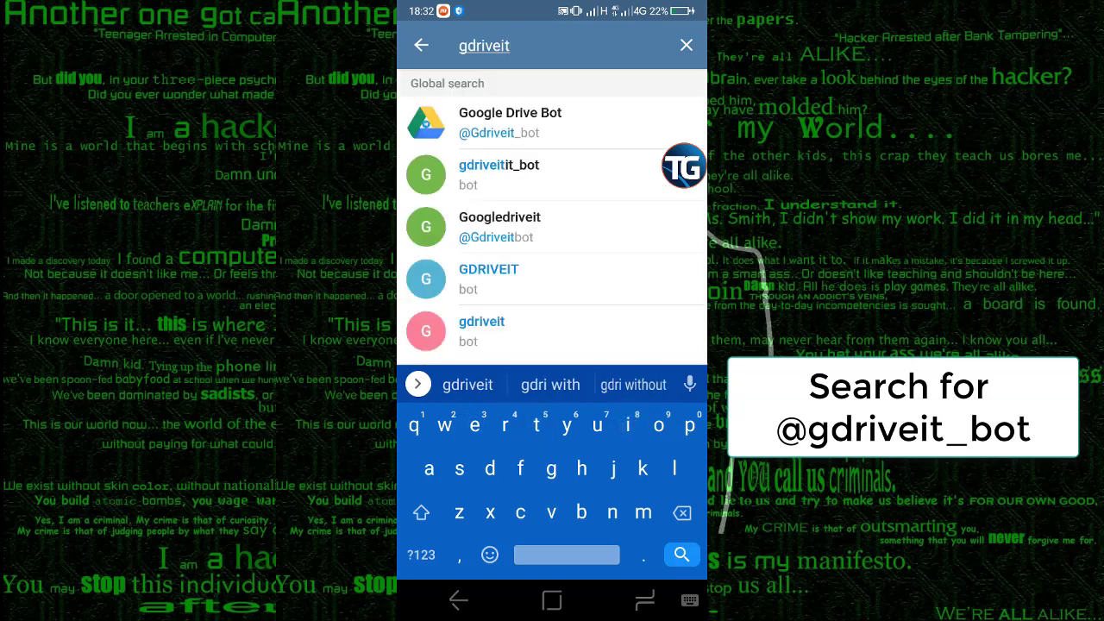
{"action": "left_click", "coordinate": [543, 129]}
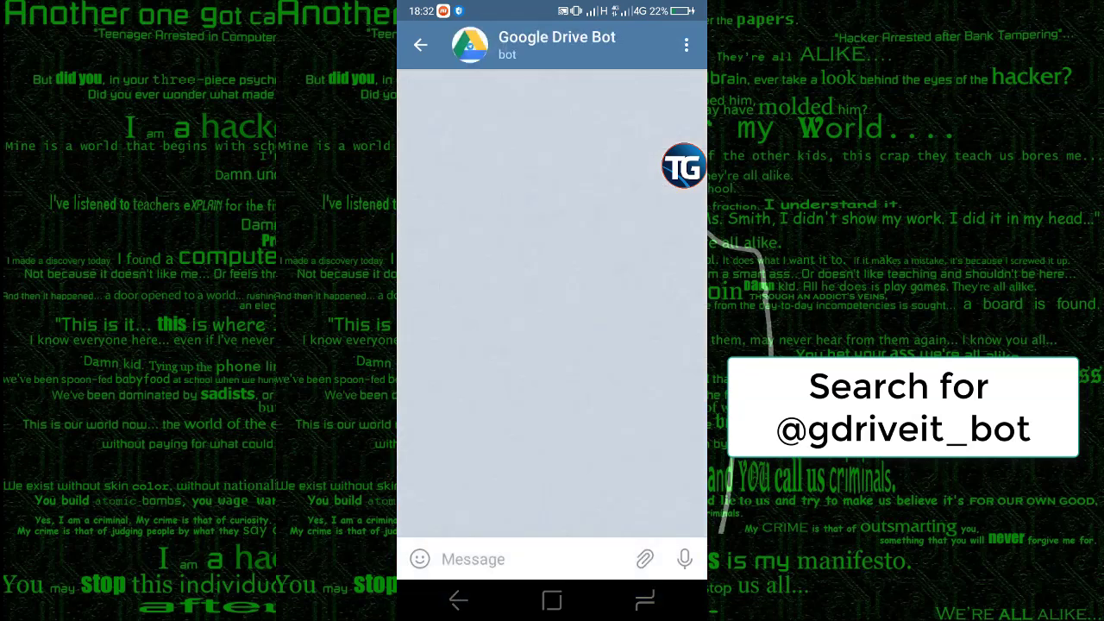
{"action": "left_click", "coordinate": [547, 60]}
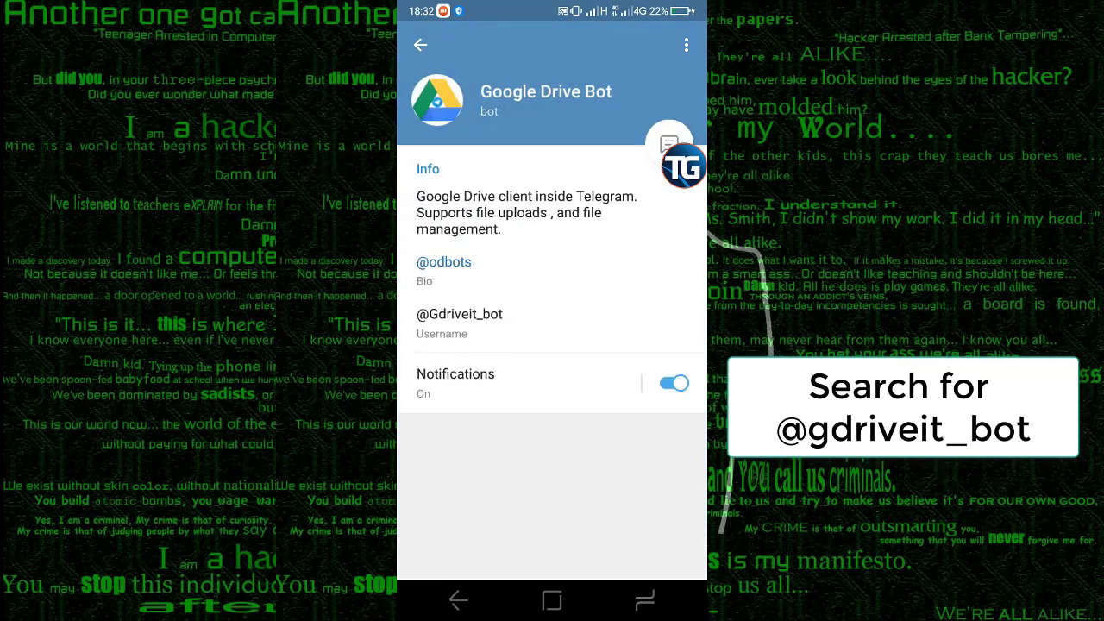
{"action": "mouse_move", "coordinate": [508, 330]}
{"action": "left_mouse_down"}
{"action": "mouse_move", "coordinate": [469, 332]}
{"action": "mouse_move", "coordinate": [486, 317]}
{"action": "mouse_move", "coordinate": [513, 321]}
{"action": "left_mouse_up"}
{"action": "mouse_move", "coordinate": [511, 220]}
{"action": "left_mouse_down"}
{"action": "mouse_move", "coordinate": [515, 210]}
{"action": "mouse_move", "coordinate": [491, 233]}
{"action": "mouse_move", "coordinate": [533, 219]}
{"action": "left_mouse_up"}
{"action": "left_click", "coordinate": [458, 602]}
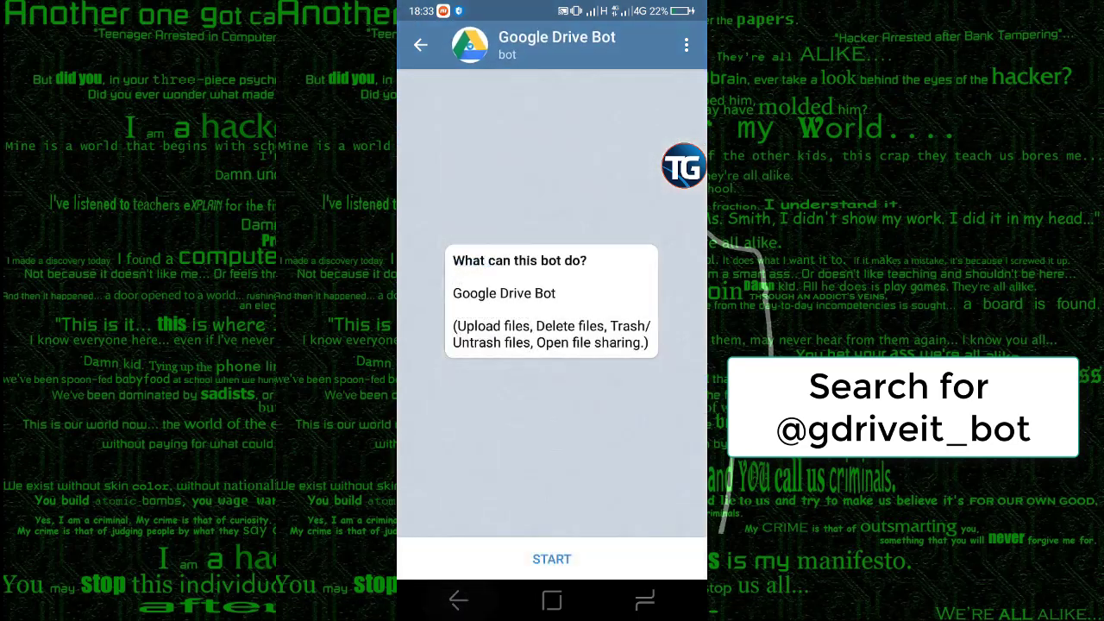
- Start the bot, send /get_auth_link from the command list, and open the Authentication URL
{"action": "left_click", "coordinate": [574, 562]}
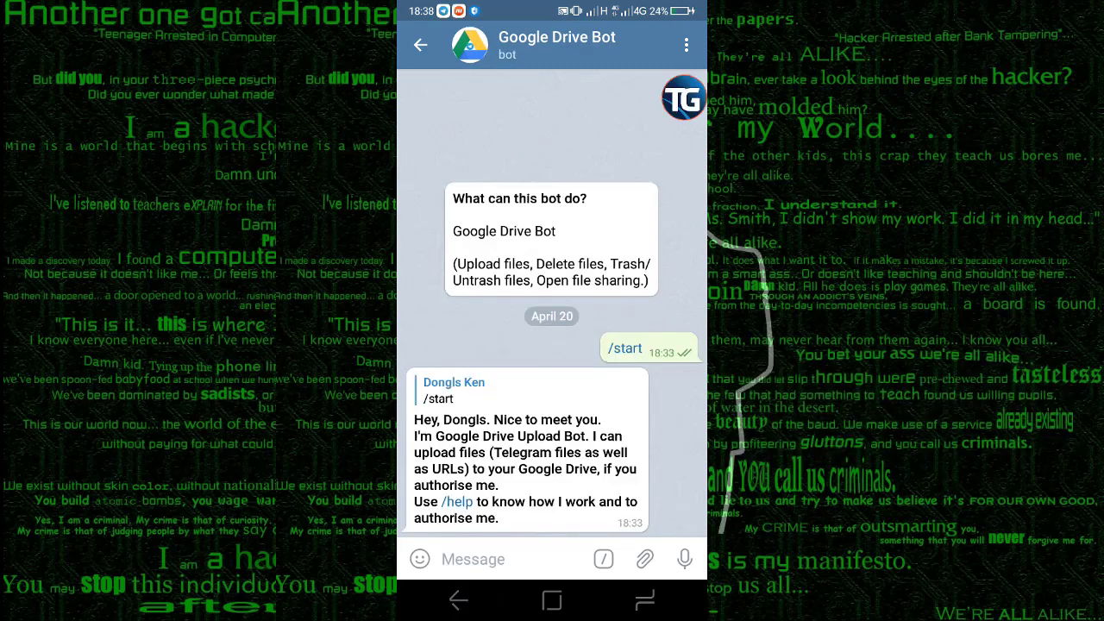
{"action": "left_click", "coordinate": [603, 559]}
{"action": "left_click", "coordinate": [552, 240]}
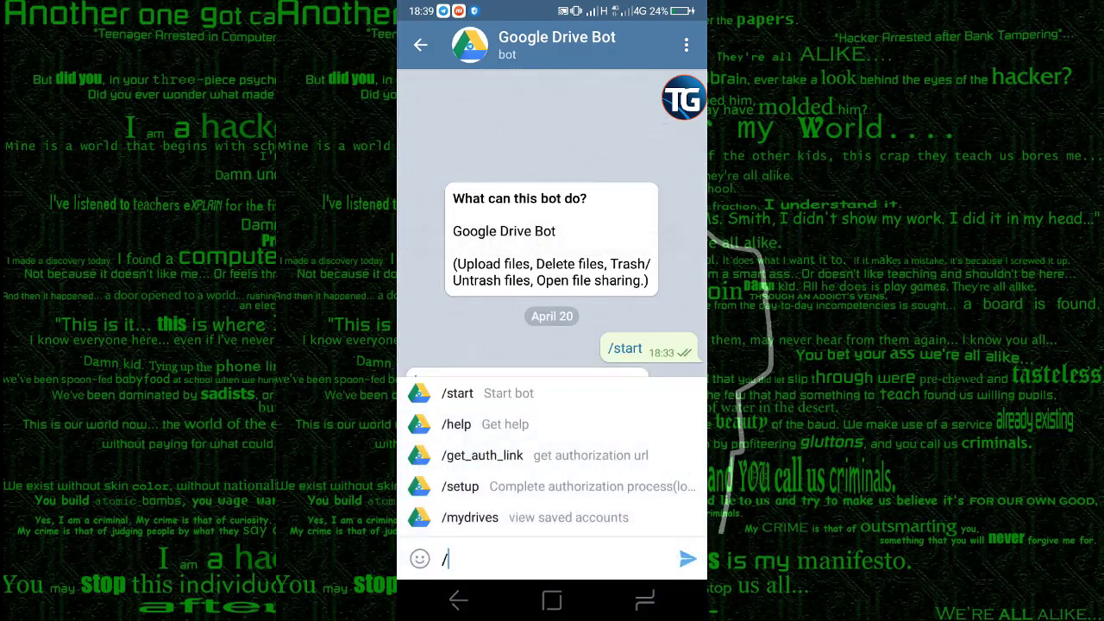
{"action": "mouse_move", "coordinate": [601, 459]}
{"action": "left_mouse_down"}
{"action": "mouse_move", "coordinate": [572, 456]}
{"action": "mouse_move", "coordinate": [584, 468]}
{"action": "left_mouse_up"}
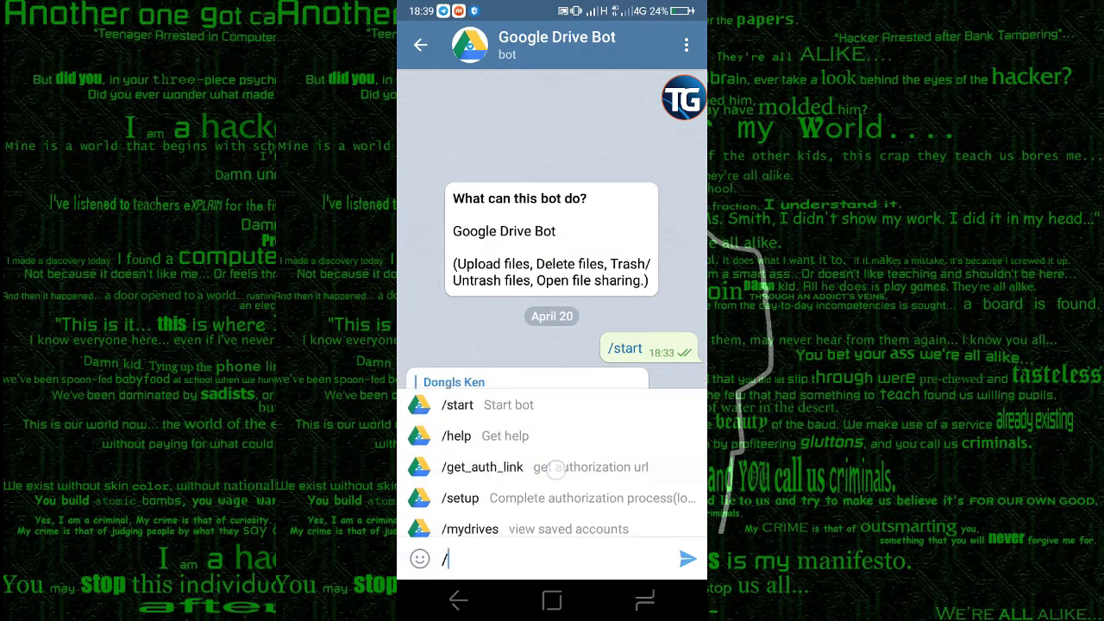
{"action": "left_click", "coordinate": [556, 467]}
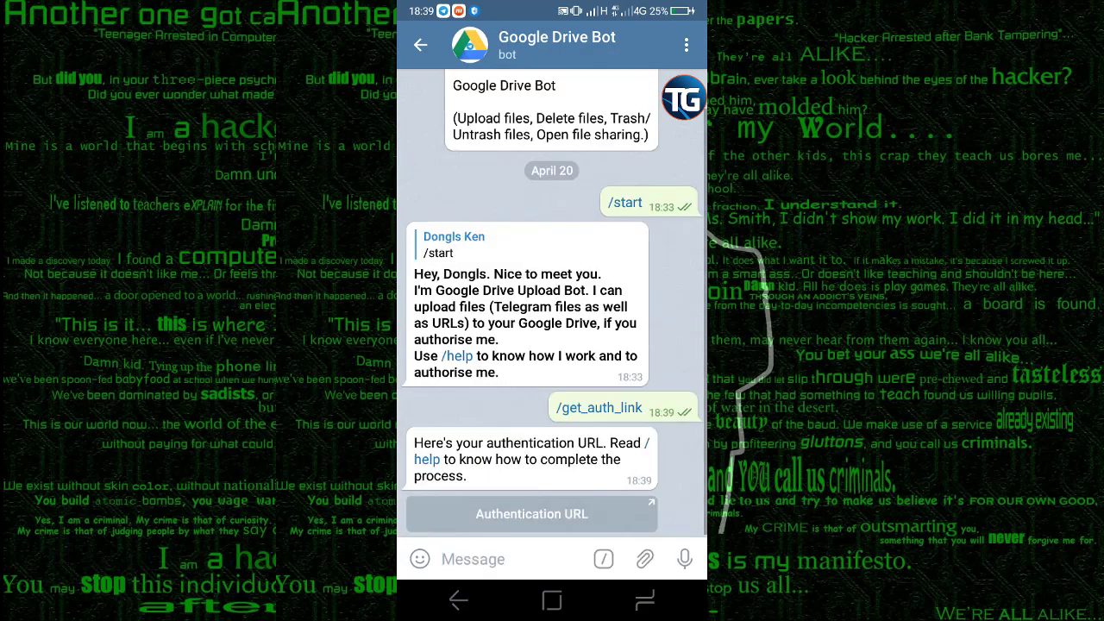
{"action": "left_click", "coordinate": [570, 515]}
- Open the link in the browser, pick the Google account, and allow Bhadoo Cloud Drive access
{"action": "left_click", "coordinate": [652, 416]}
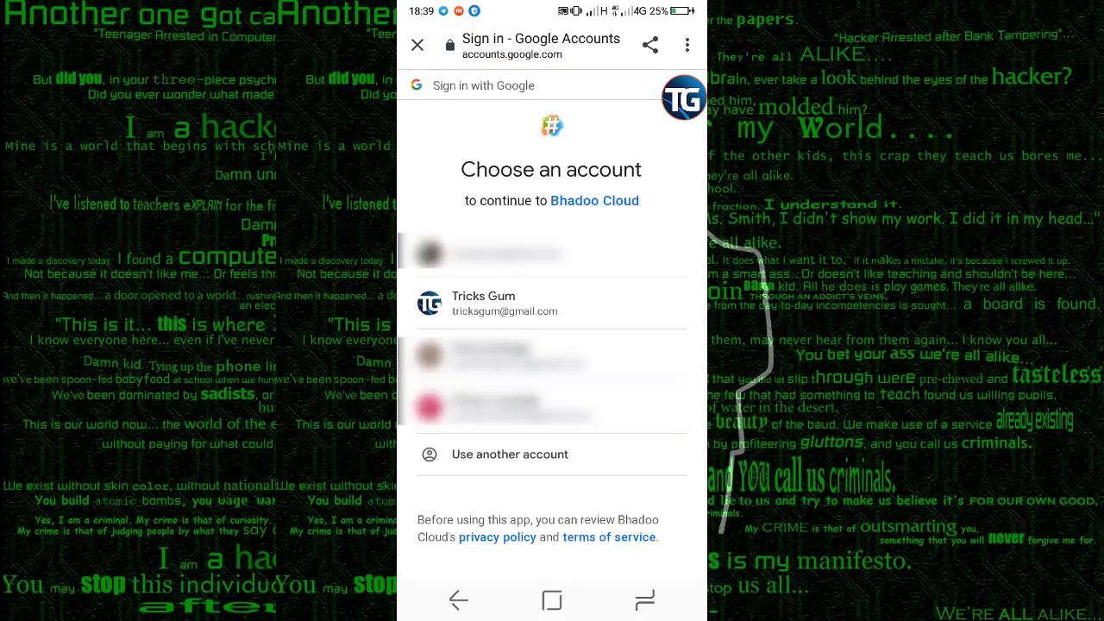
{"action": "left_click", "coordinate": [597, 302]}
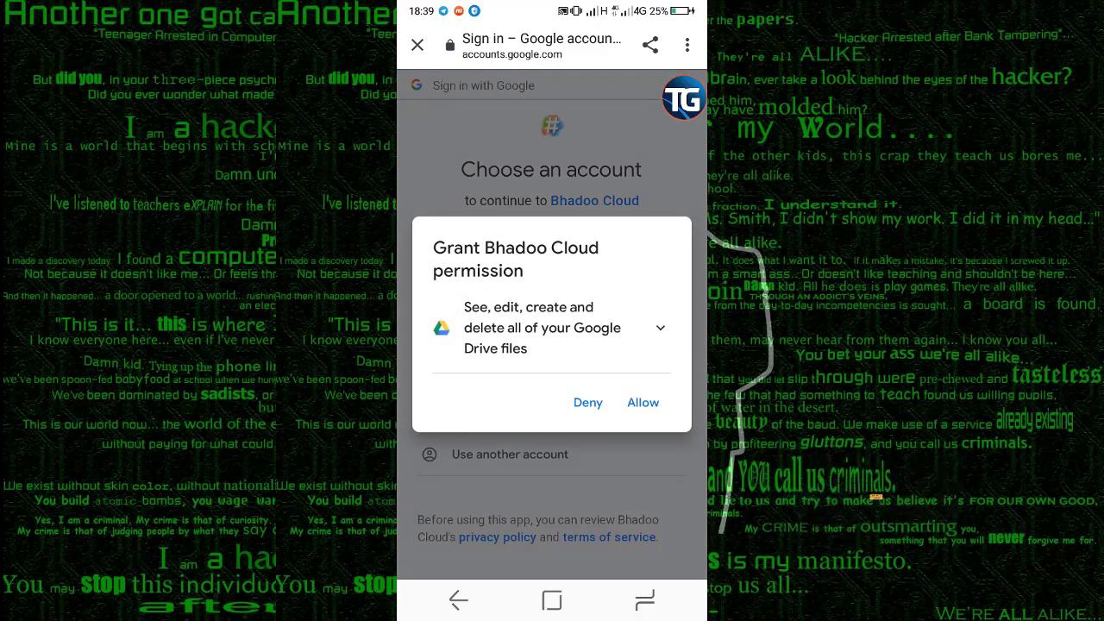
{"action": "left_click", "coordinate": [644, 400]}
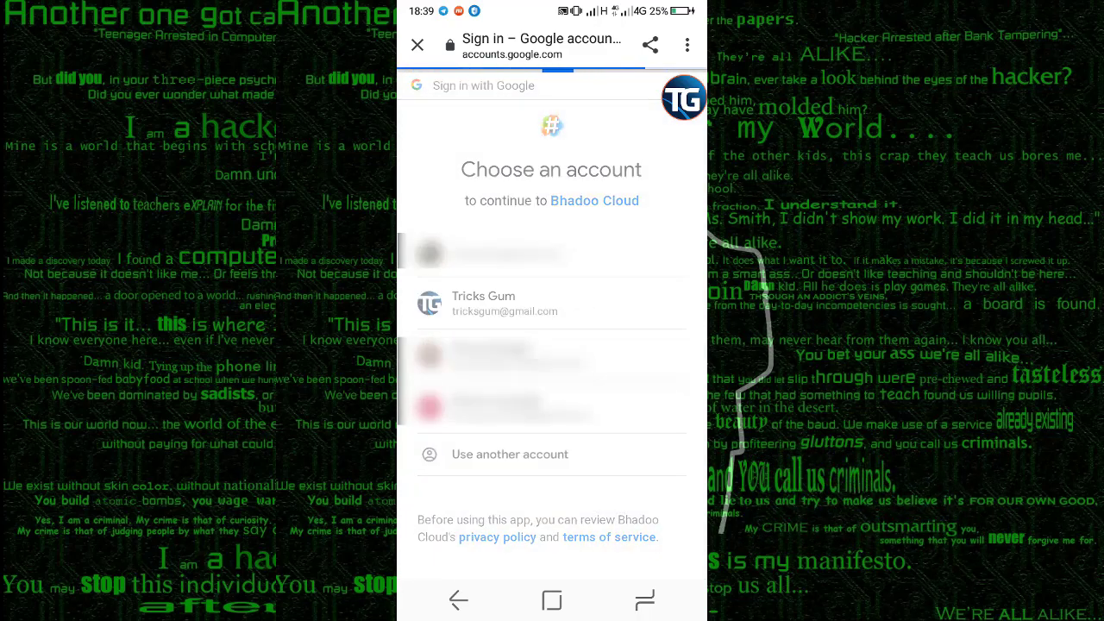
{"action": "scroll", "coordinate": [553, 345], "scroll_direction": "down", "scroll_amount": 3}
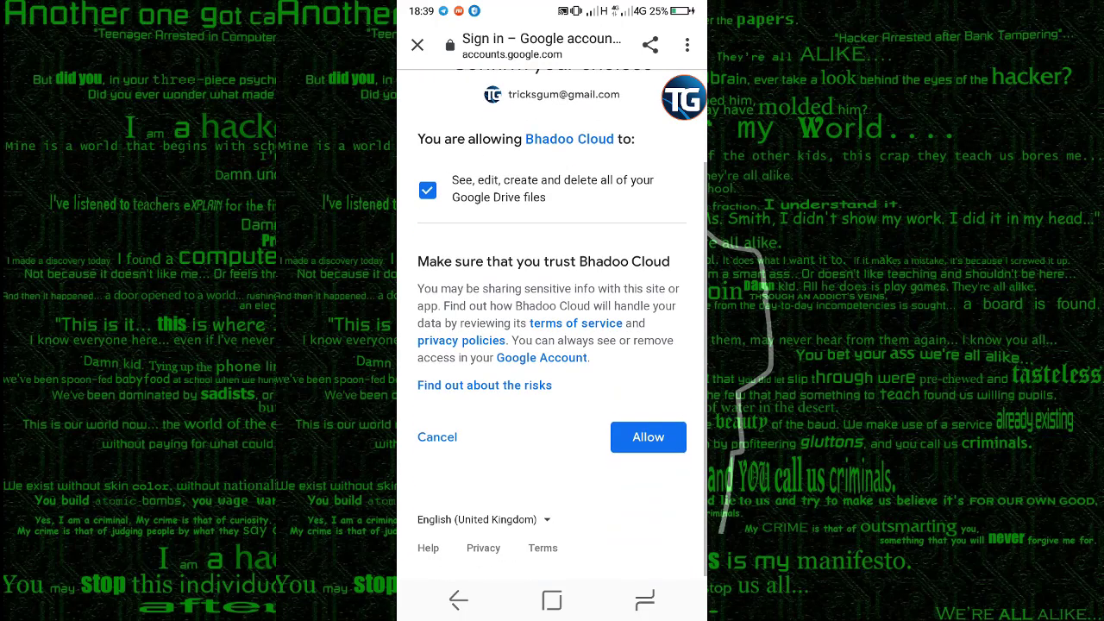
{"action": "left_click", "coordinate": [649, 436]}
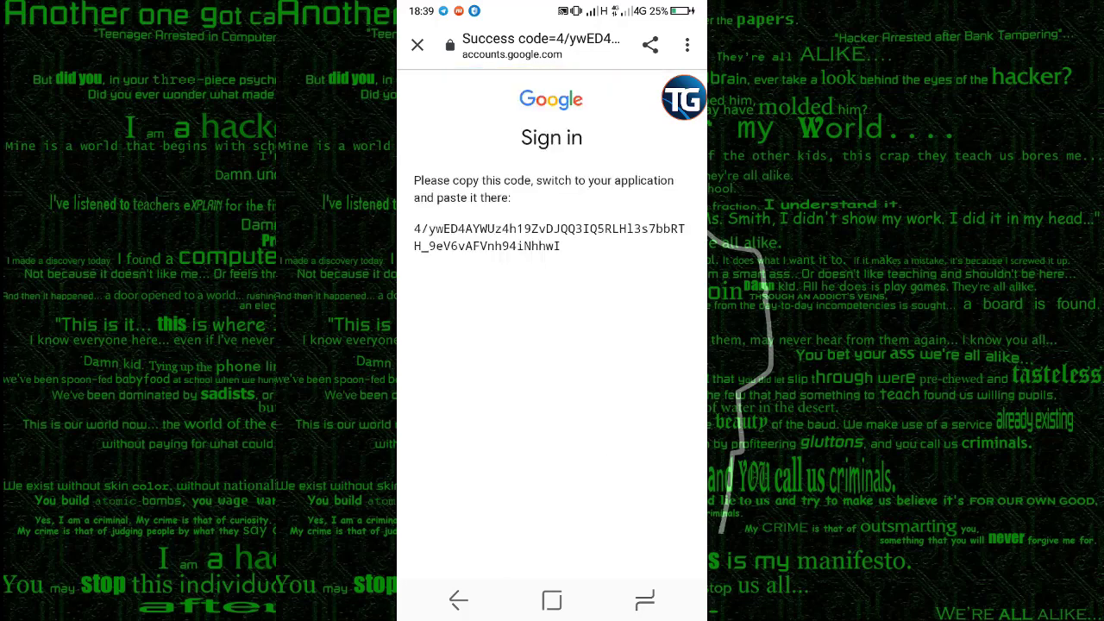
- Copy the issued authorization code and switch back to the Google Drive Bot chat
{"action": "left_click", "coordinate": [680, 231]}
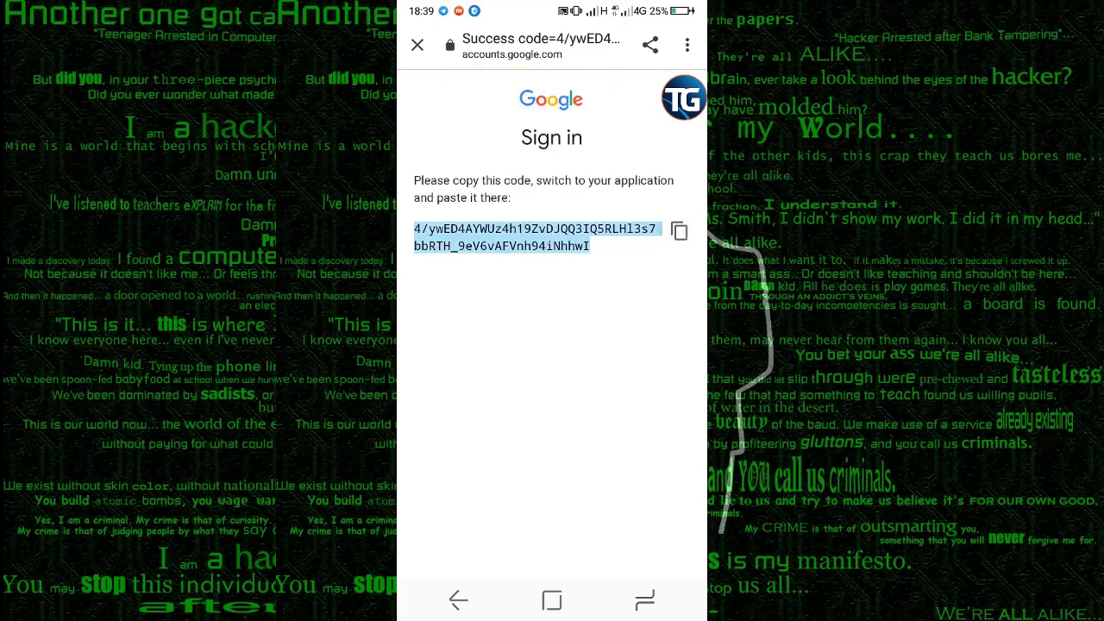
{"action": "left_click", "coordinate": [646, 602]}
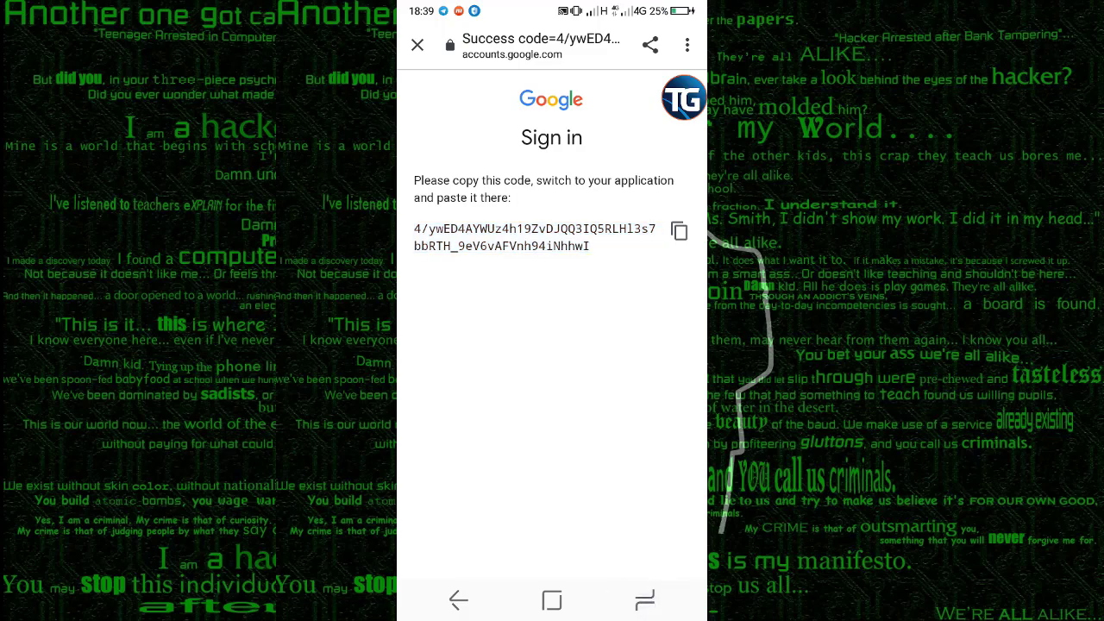
{"action": "left_click", "coordinate": [563, 389]}
{"action": "left_click", "coordinate": [473, 559]}
- Send '/setup' with the pasted authorization code and read the bot's authentication-successful reply
{"action": "left_click", "coordinate": [421, 555]}
{"action": "type", "text": "/"}
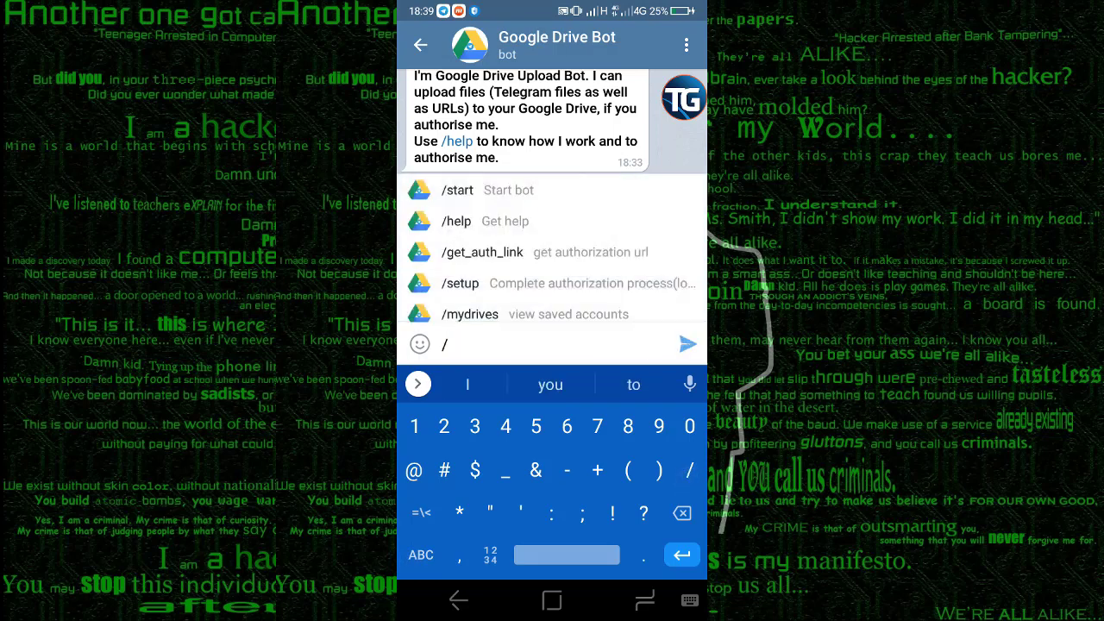
{"action": "left_click", "coordinate": [421, 554]}
{"action": "type", "text": "set"}
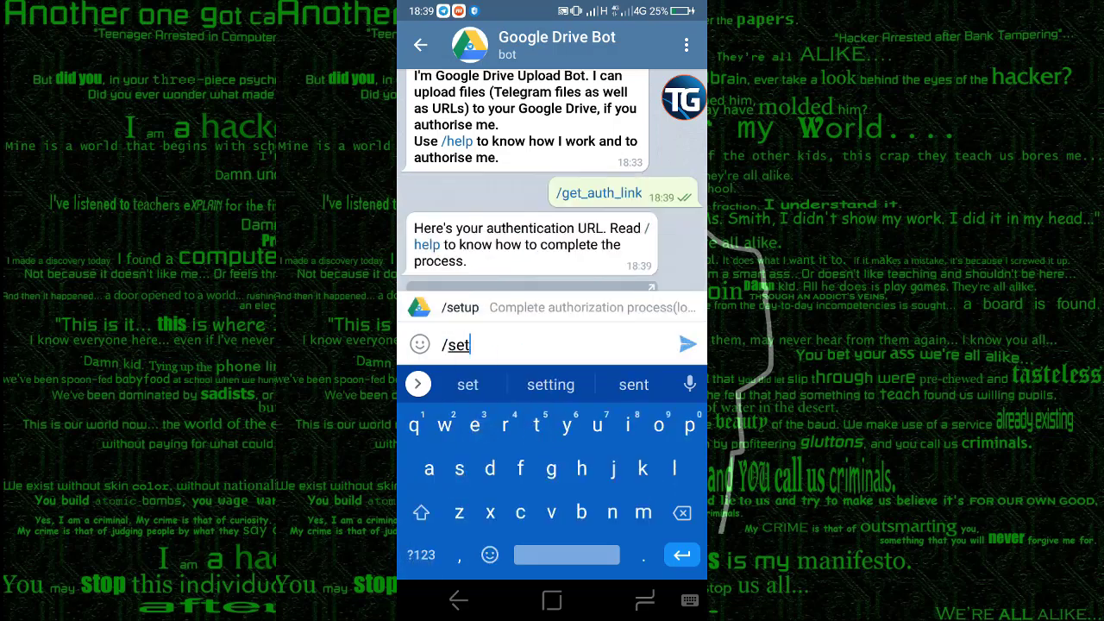
{"action": "type", "text": "up"}
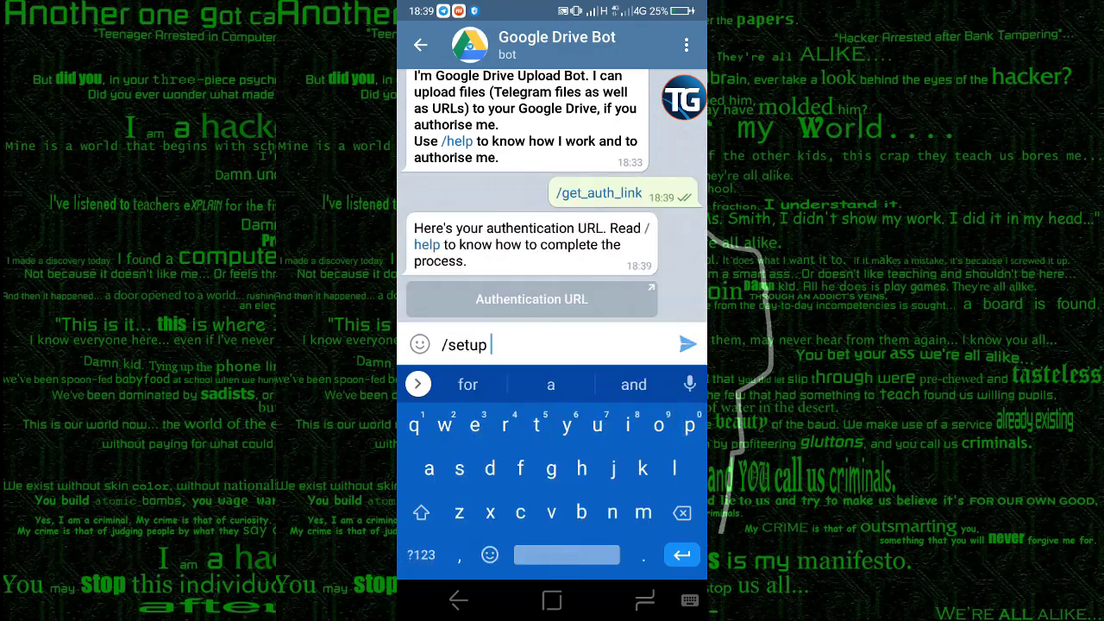
{"action": "left_click", "coordinate": [490, 345]}
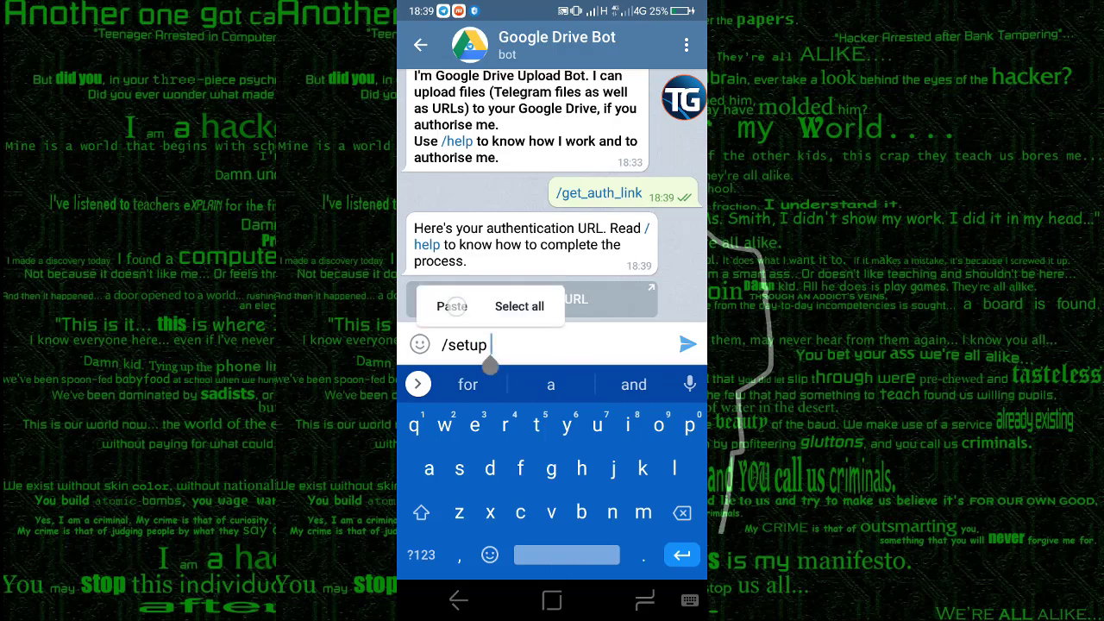
{"action": "left_click", "coordinate": [452, 306]}
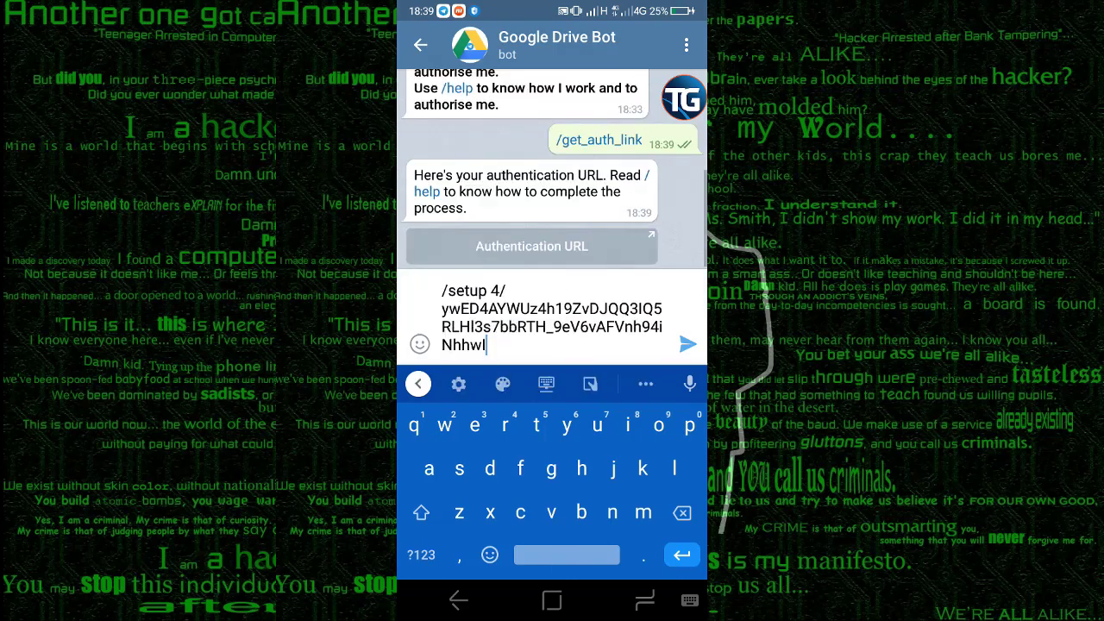
{"action": "left_click", "coordinate": [687, 344]}
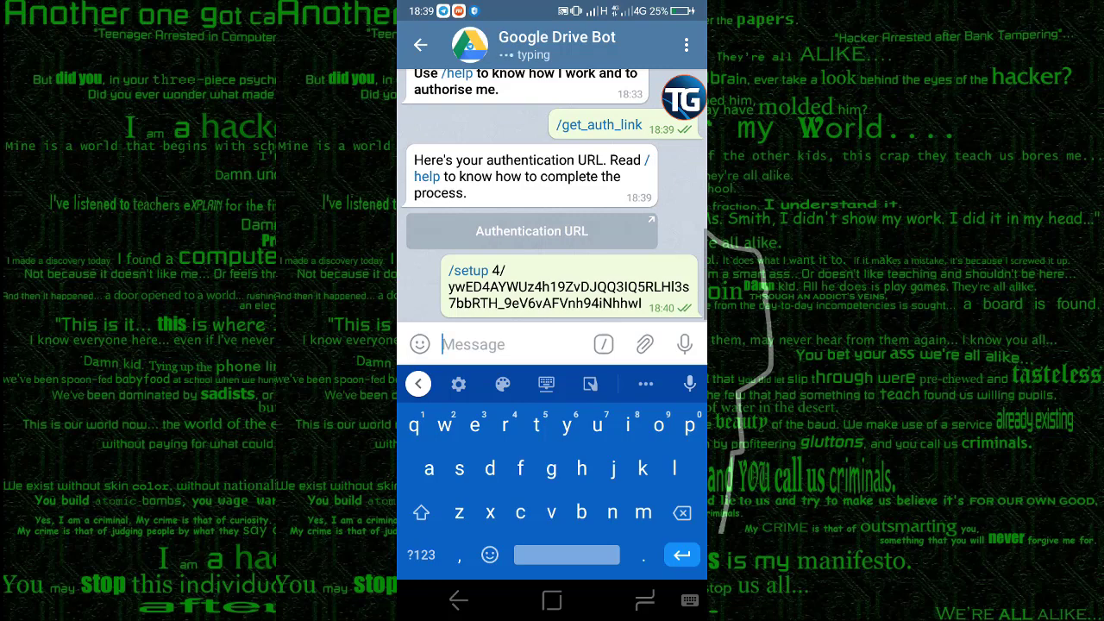
{"action": "left_click", "coordinate": [458, 601]}
{"action": "left_click_drag", "start_coordinate": [577, 451], "coordinate": [525, 464]}
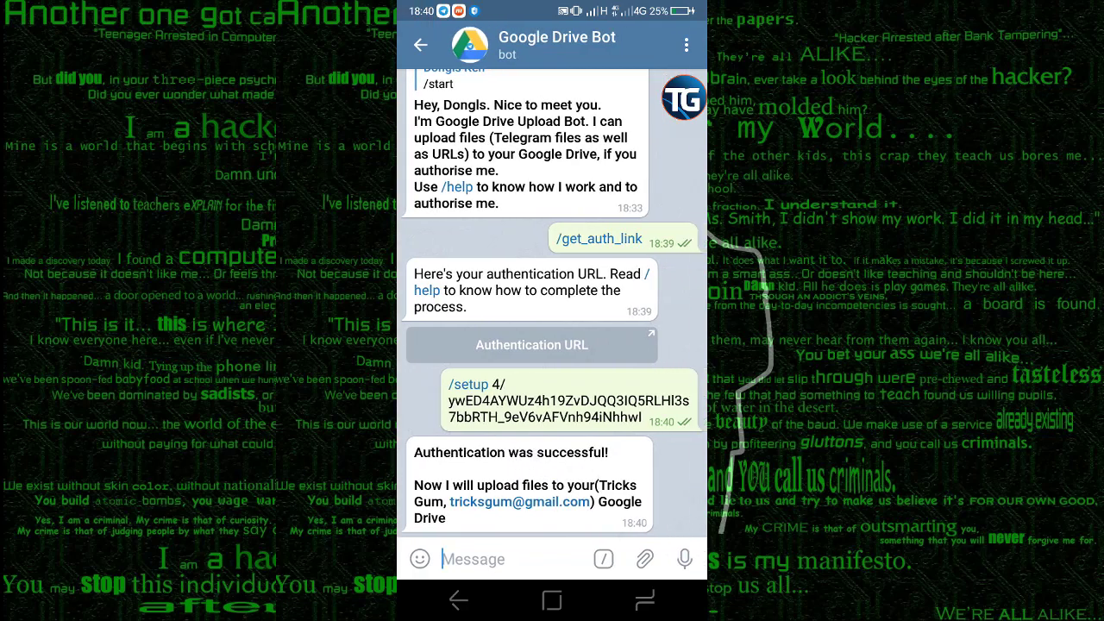
- View the 1.3 GB After Effects zip post in the Tricksgum channel, then launch Google Drive
{"action": "left_click", "coordinate": [458, 601]}
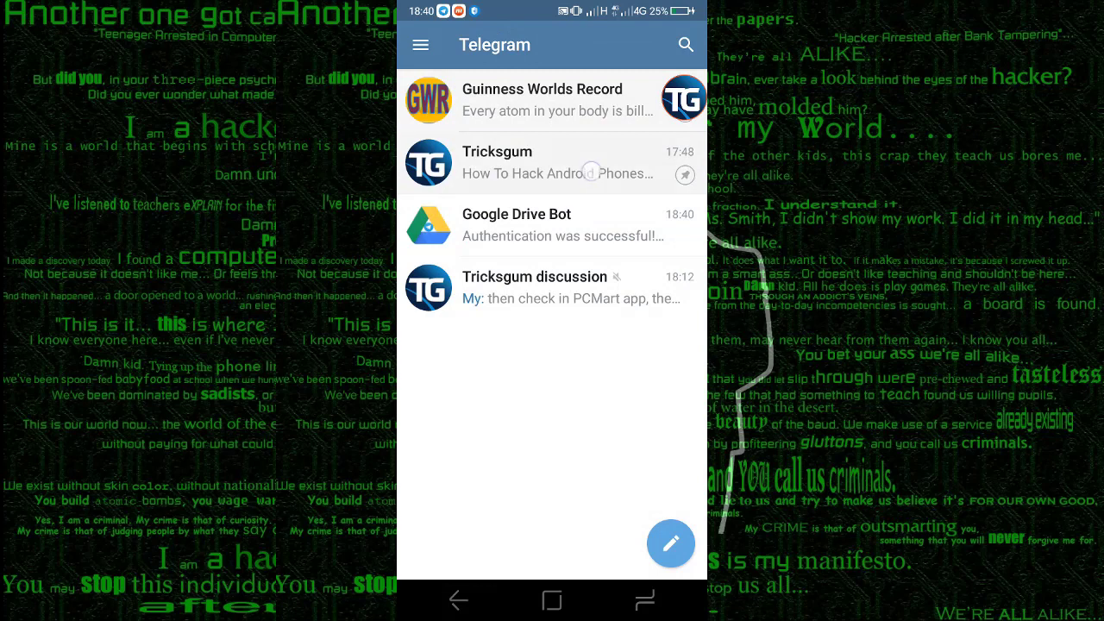
{"action": "left_click", "coordinate": [587, 173]}
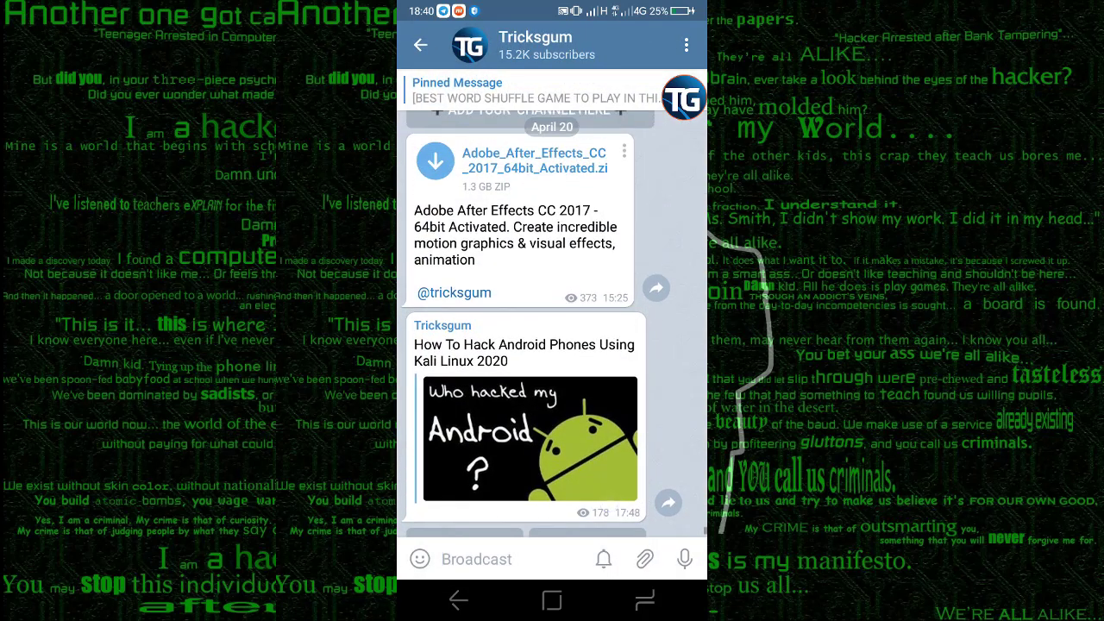
{"action": "left_click", "coordinate": [581, 256]}
{"action": "left_click", "coordinate": [581, 256]}
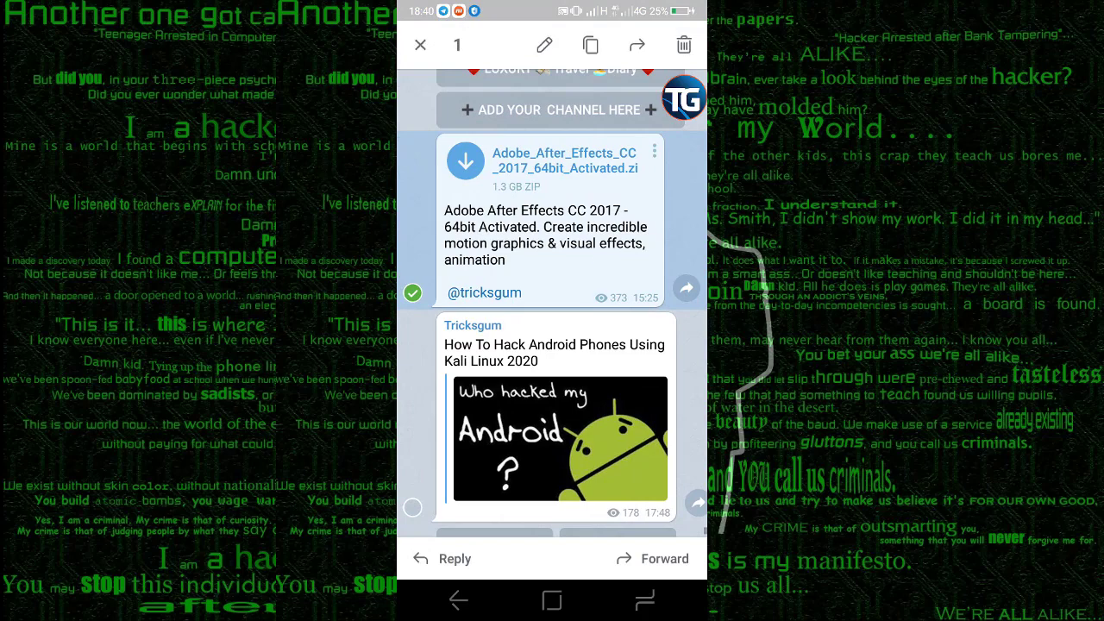
{"action": "left_click", "coordinate": [458, 600]}
{"action": "left_click", "coordinate": [552, 601]}
{"action": "left_click", "coordinate": [595, 266]}
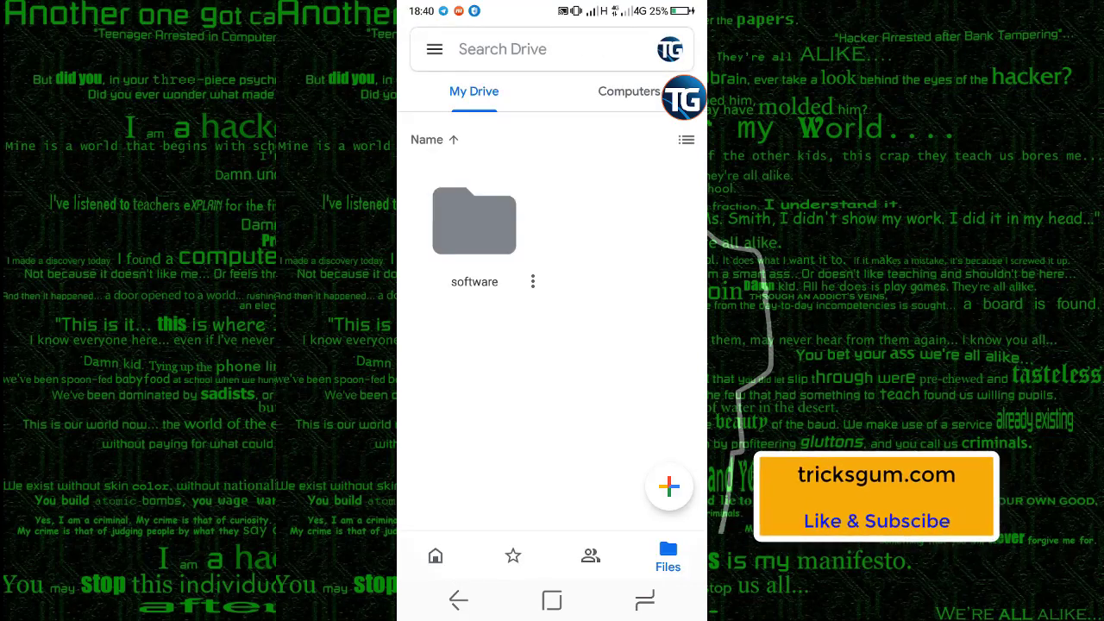
- Pull down My Drive's list, holding only the software folder, to refresh it
{"action": "mouse_move", "coordinate": [635, 281]}
{"action": "left_mouse_down"}
{"action": "mouse_move", "coordinate": [604, 256]}
{"action": "mouse_move", "coordinate": [593, 362]}
{"action": "left_mouse_up"}
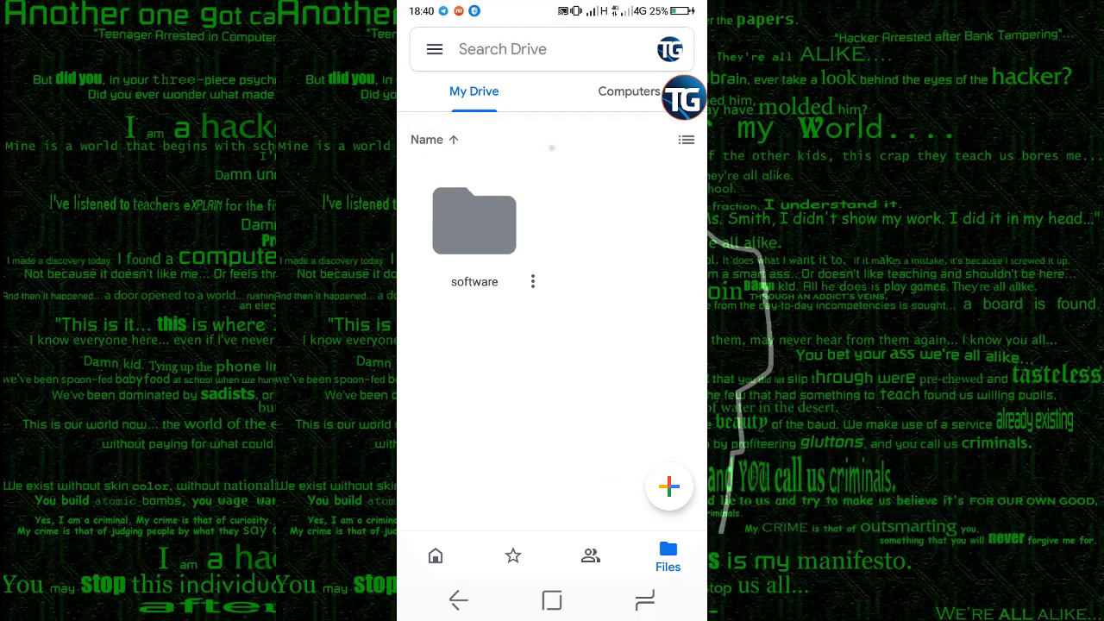
{"action": "mouse_move", "coordinate": [632, 344]}
{"action": "left_mouse_down"}
{"action": "mouse_move", "coordinate": [626, 285]}
{"action": "mouse_move", "coordinate": [621, 396]}
{"action": "left_mouse_up"}
- Forward the After Effects zip post from Tricksgum to Google Drive Bot
{"action": "left_click", "coordinate": [553, 601]}
{"action": "left_click", "coordinate": [443, 247]}
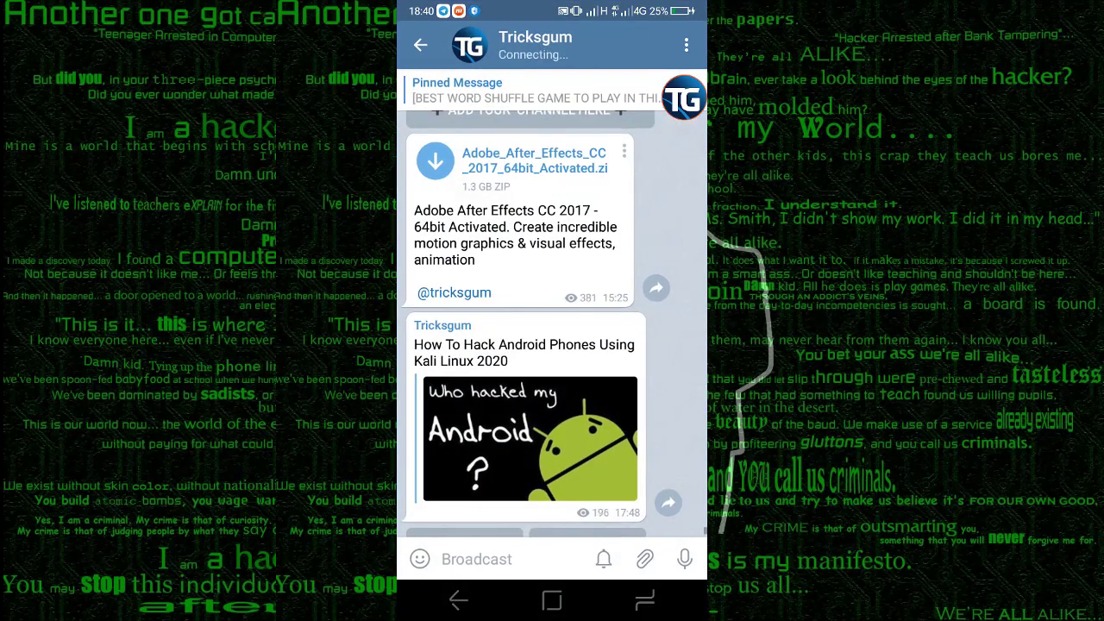
{"action": "left_click_drag", "start_coordinate": [546, 225], "coordinate": [523, 220]}
{"action": "left_click", "coordinate": [587, 226]}
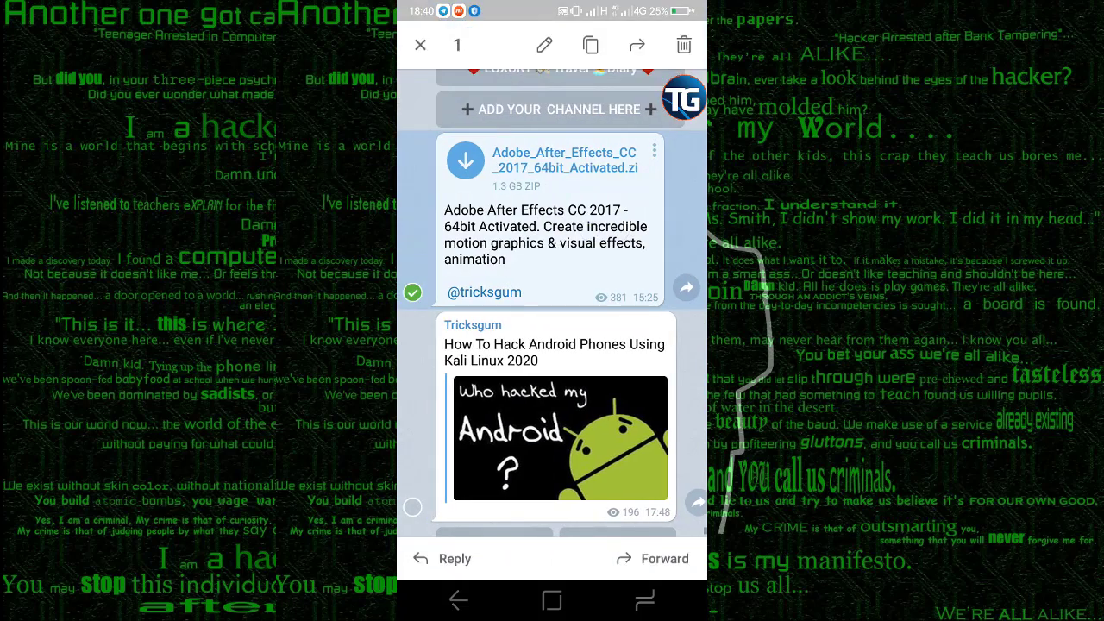
{"action": "left_click", "coordinate": [636, 45]}
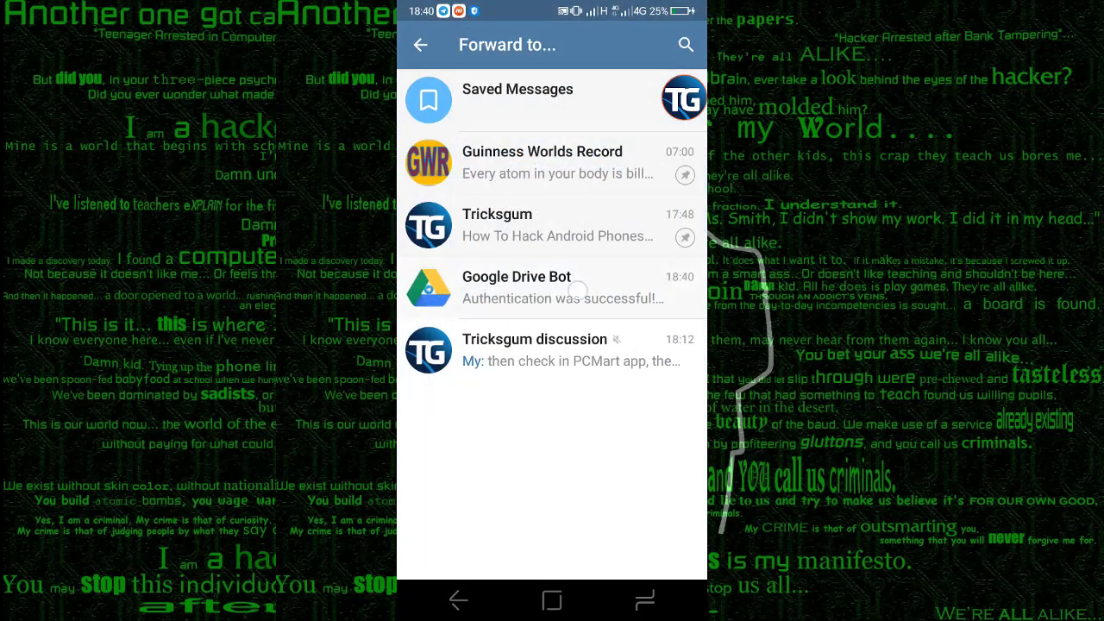
{"action": "left_click", "coordinate": [577, 293]}
{"action": "left_click", "coordinate": [541, 289]}
{"action": "left_click", "coordinate": [531, 287]}
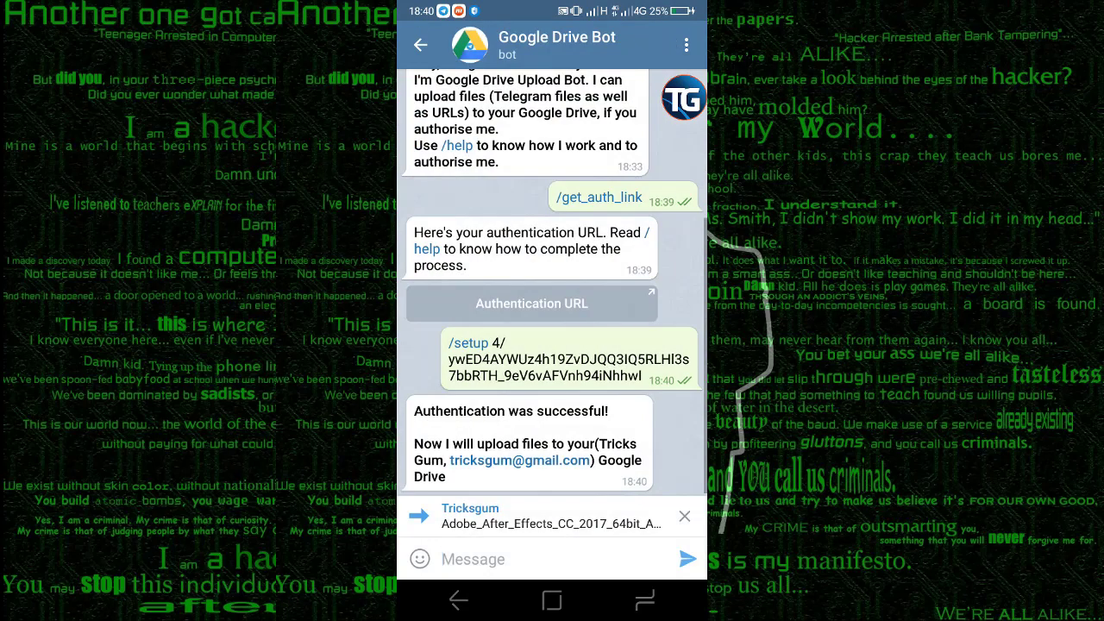
{"action": "left_click", "coordinate": [687, 559]}
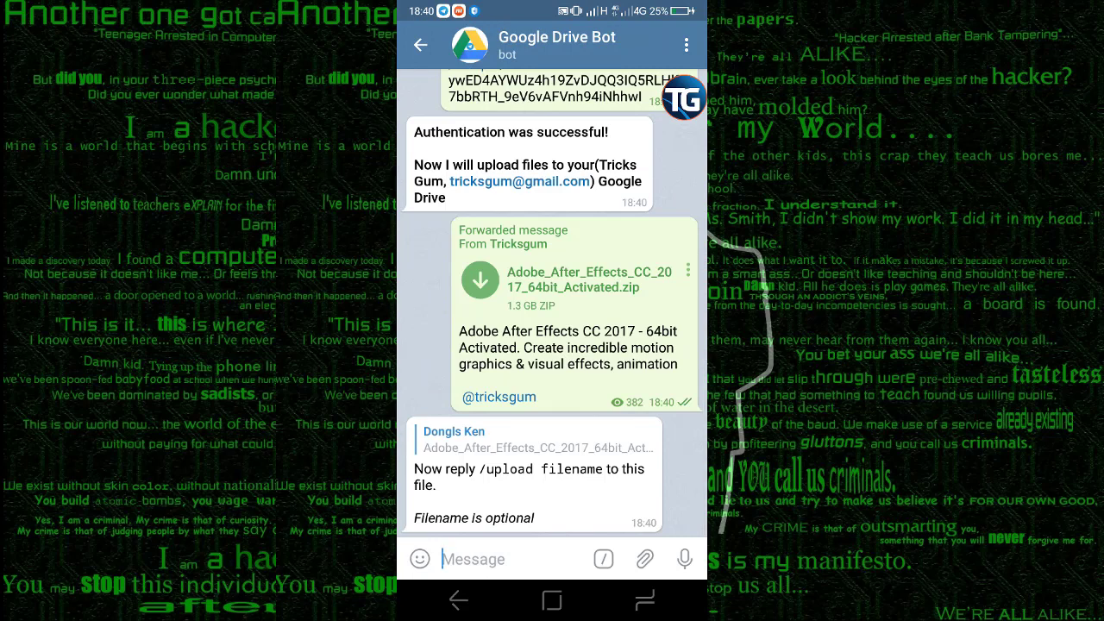
- Reply to the bot's upload instruction and paste the copied After Effects file description
{"action": "left_click", "coordinate": [573, 345]}
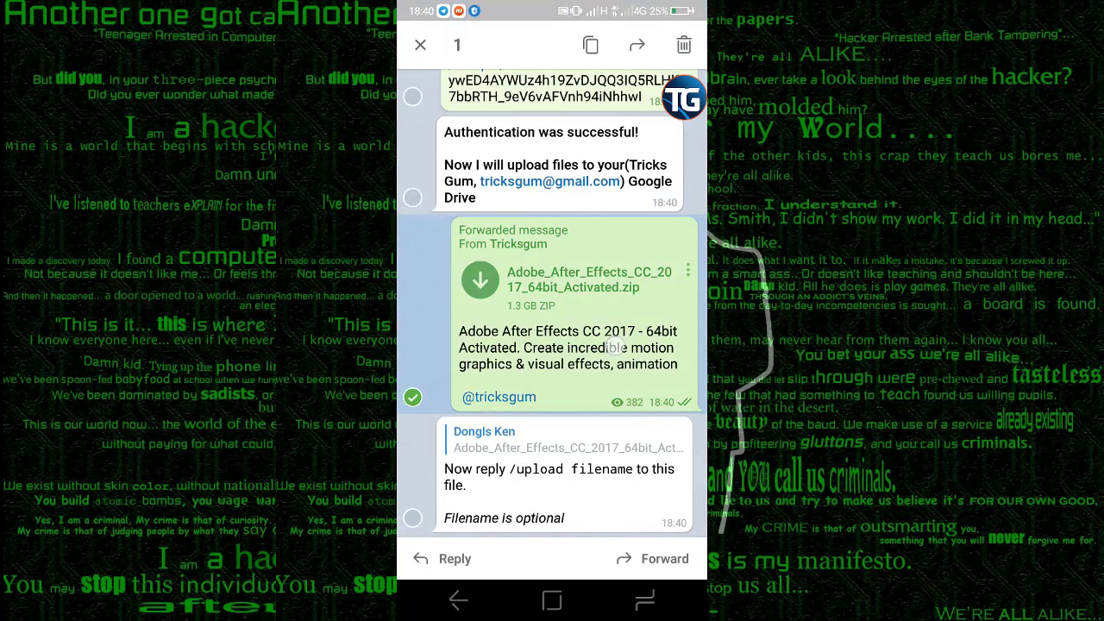
{"action": "key", "text": "Escape"}
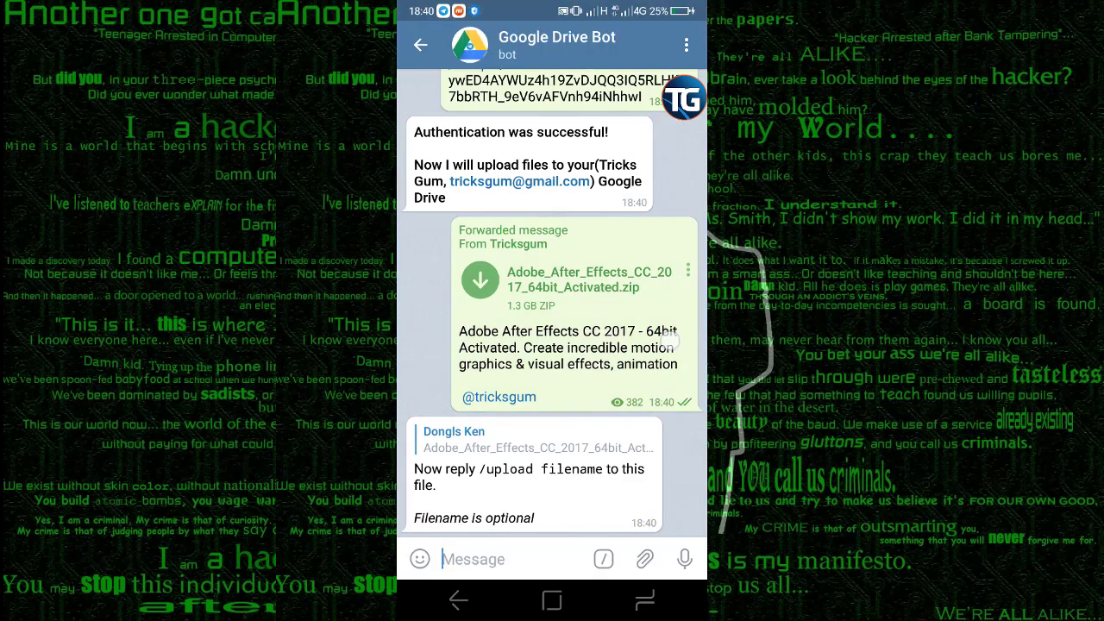
{"action": "scroll", "coordinate": [549, 332], "scroll_direction": "up", "scroll_amount": 1}
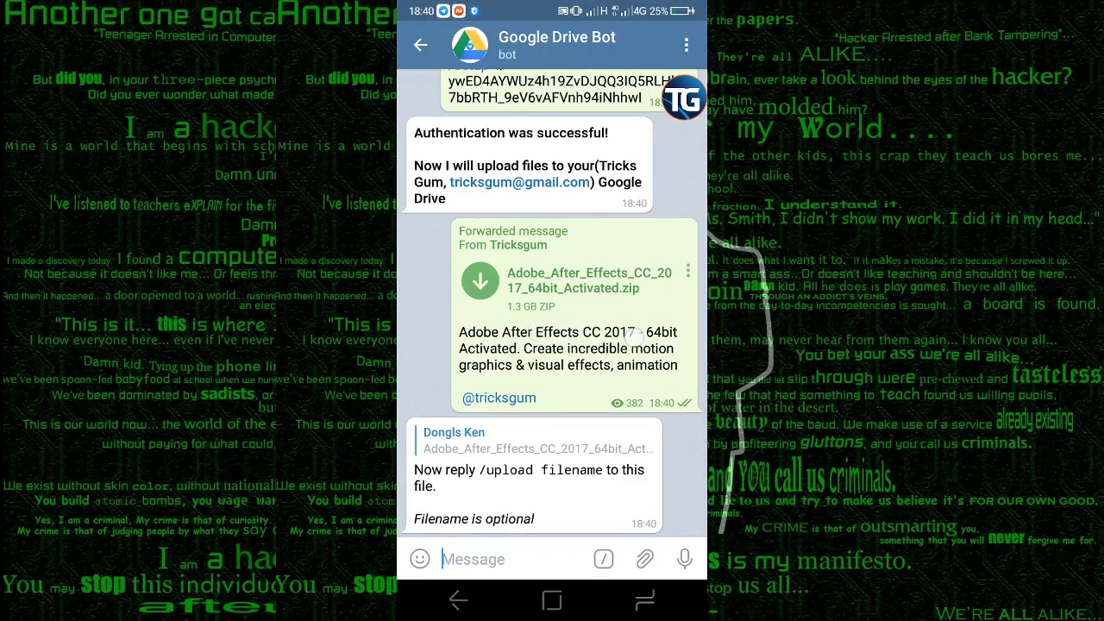
{"action": "left_click", "coordinate": [634, 339]}
{"action": "left_click", "coordinate": [634, 339]}
{"action": "left_click", "coordinate": [517, 466]}
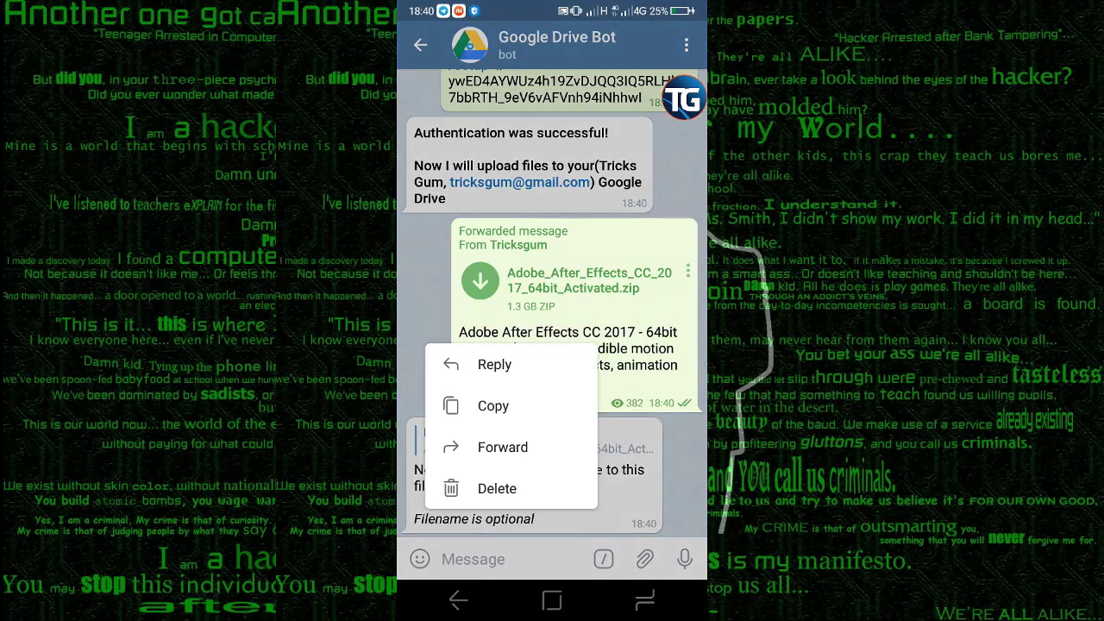
{"action": "left_click", "coordinate": [512, 373]}
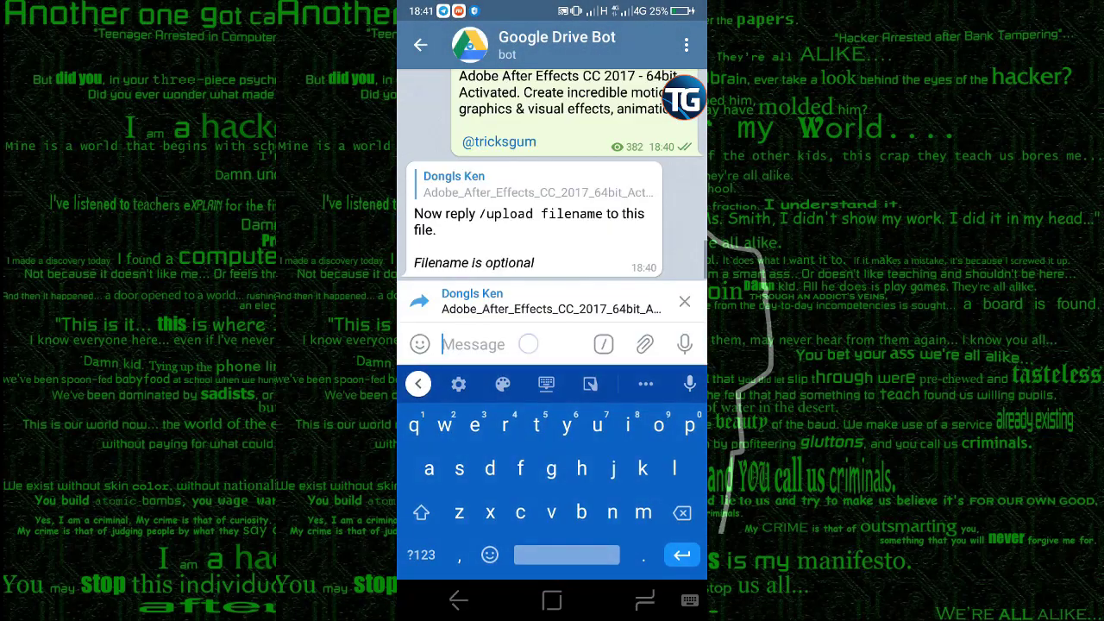
{"action": "left_click", "coordinate": [528, 344]}
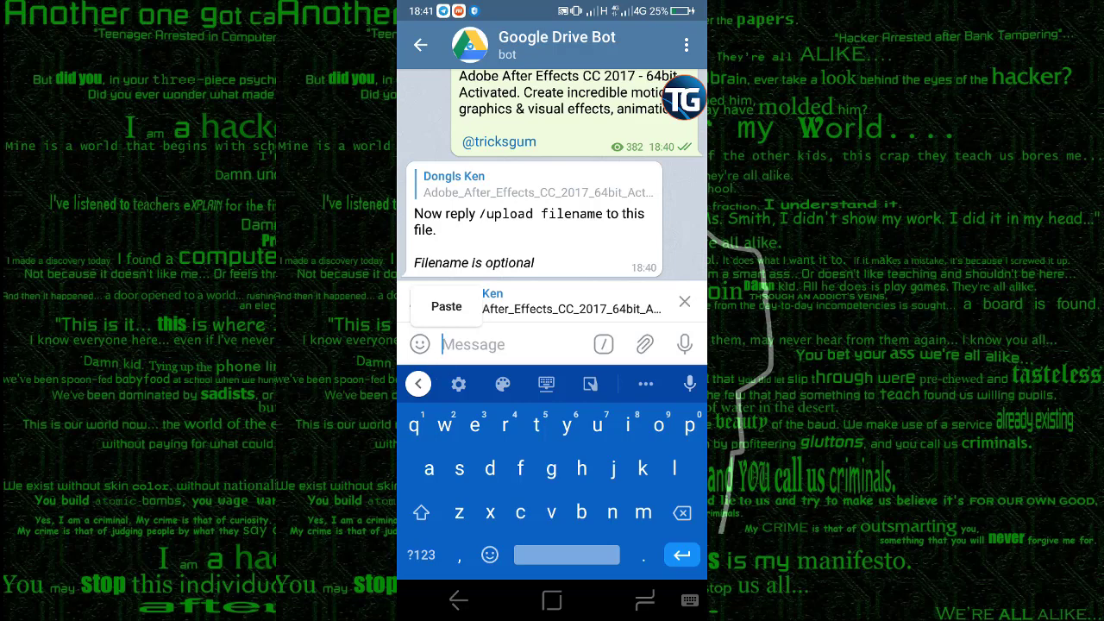
{"action": "left_click", "coordinate": [446, 306]}
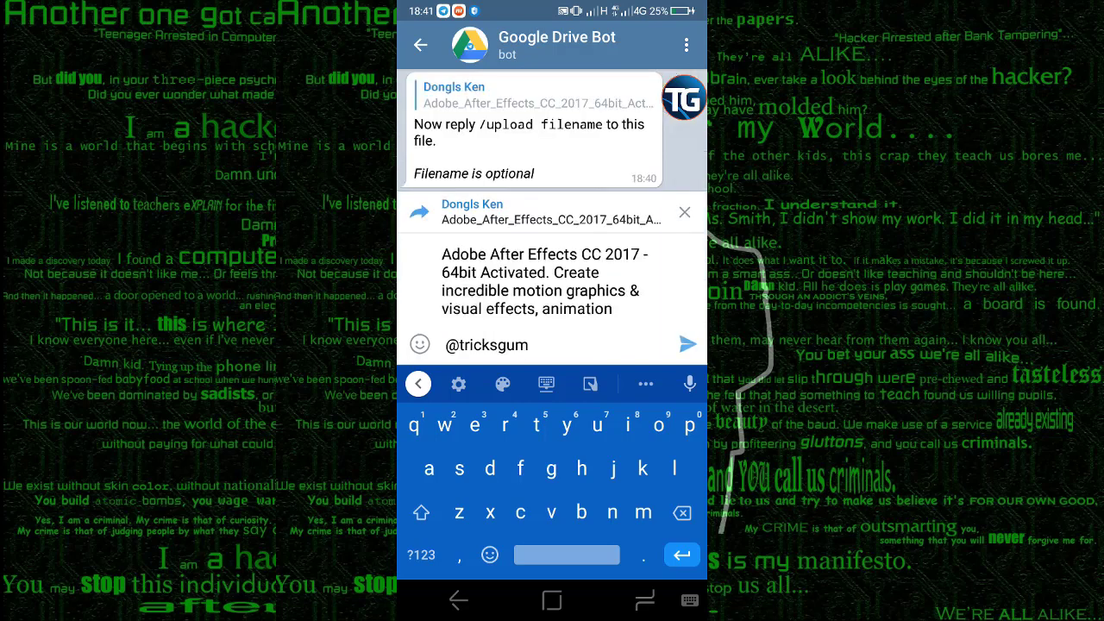
- Edit the reply to read '/upload Adobe After Effects CC 2017', deleting the extra text and trailing dash
{"action": "left_click", "coordinate": [462, 272]}
{"action": "left_click_drag", "start_coordinate": [485, 292], "coordinate": [531, 358]}
{"action": "key", "text": "BackSpace"}
{"action": "left_click", "coordinate": [443, 345]}
{"action": "left_click", "coordinate": [421, 554]}
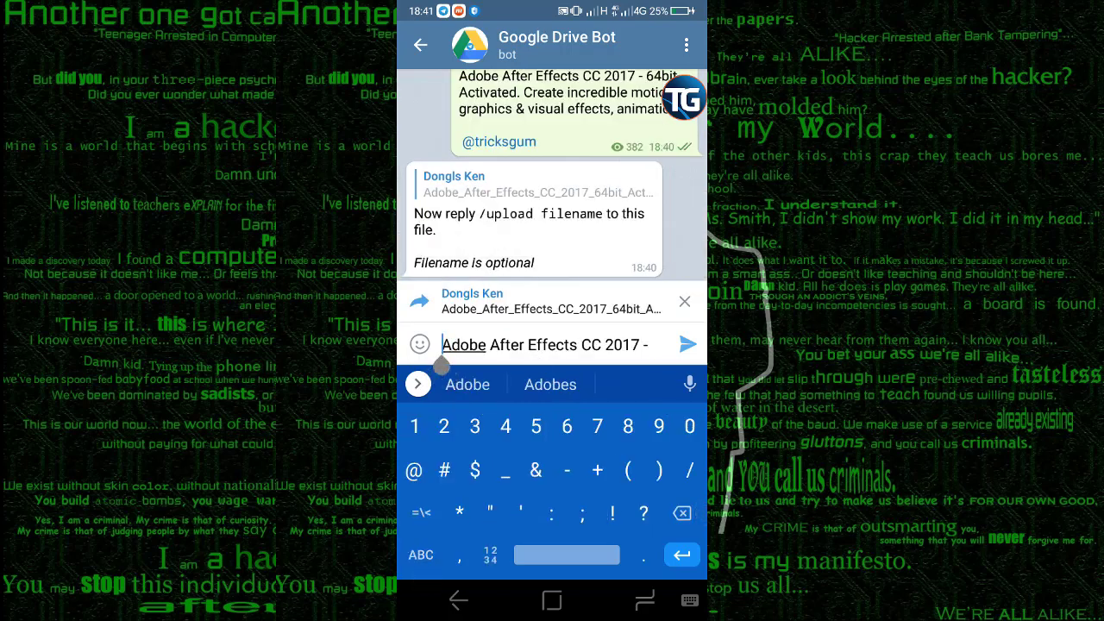
{"action": "type", "text": "/"}
{"action": "left_click", "coordinate": [421, 555]}
{"action": "type", "text": "up"}
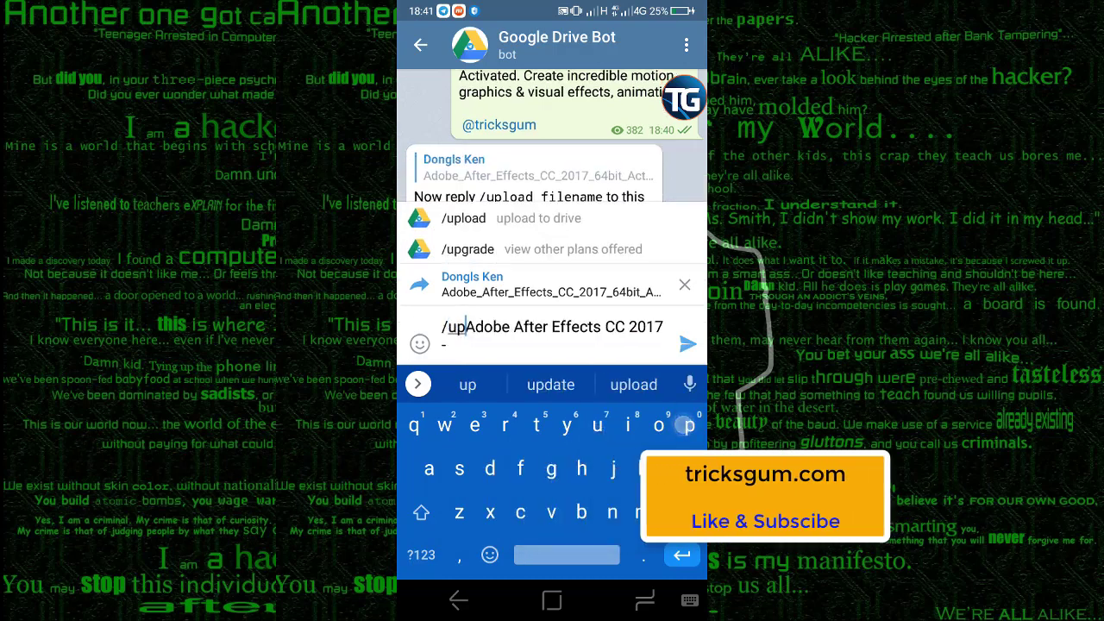
{"action": "type", "text": "load"}
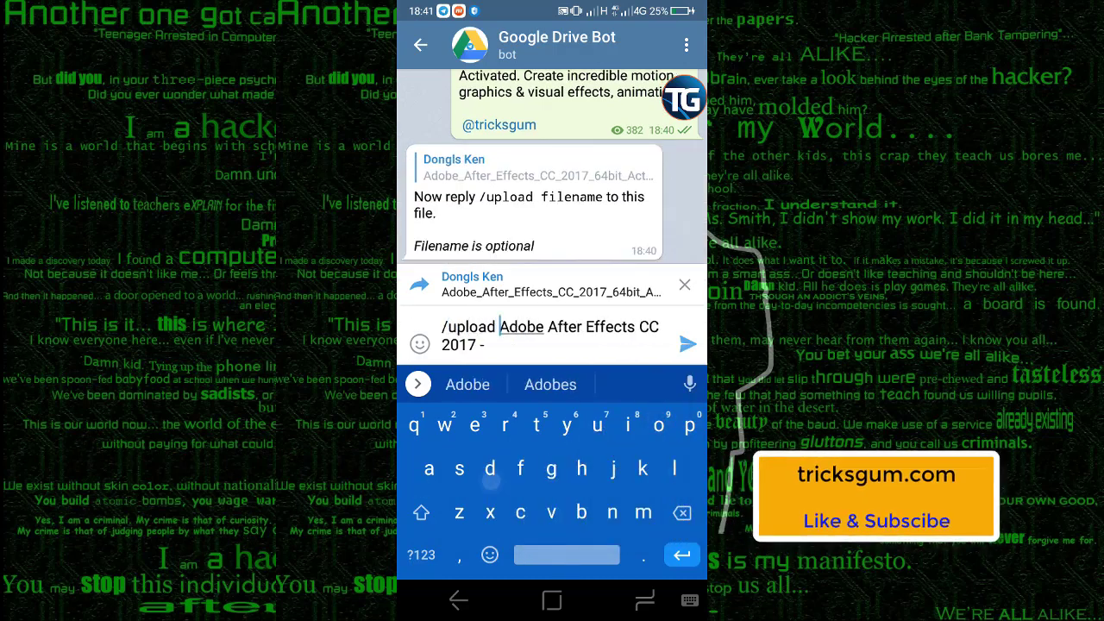
{"action": "left_click", "coordinate": [486, 346]}
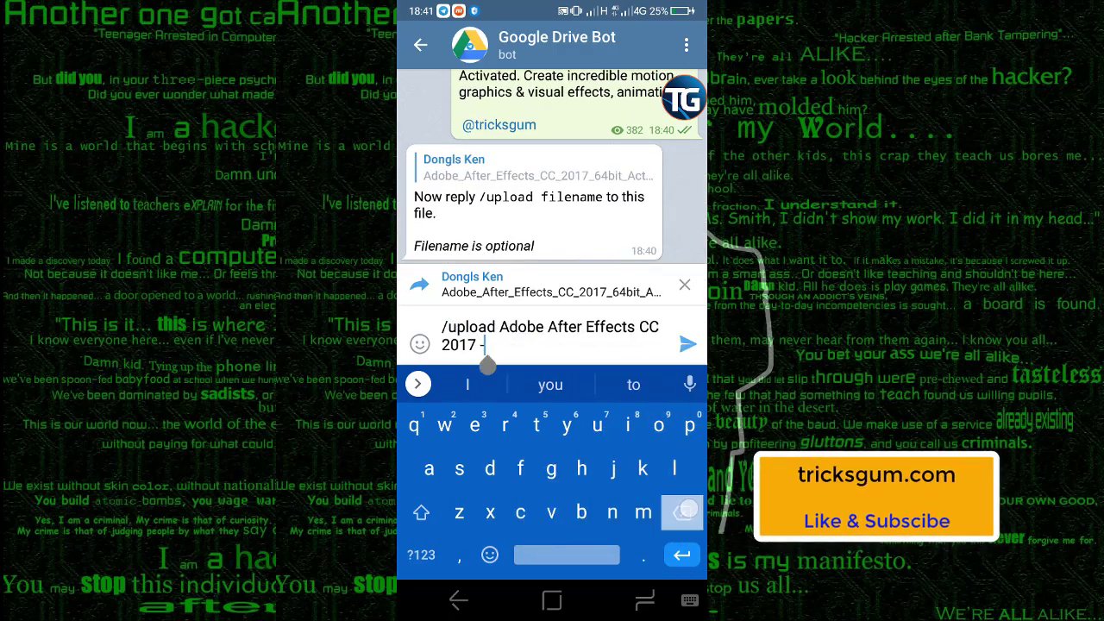
{"action": "key", "text": "BackSpace"}
{"action": "key", "text": "BackSpace"}
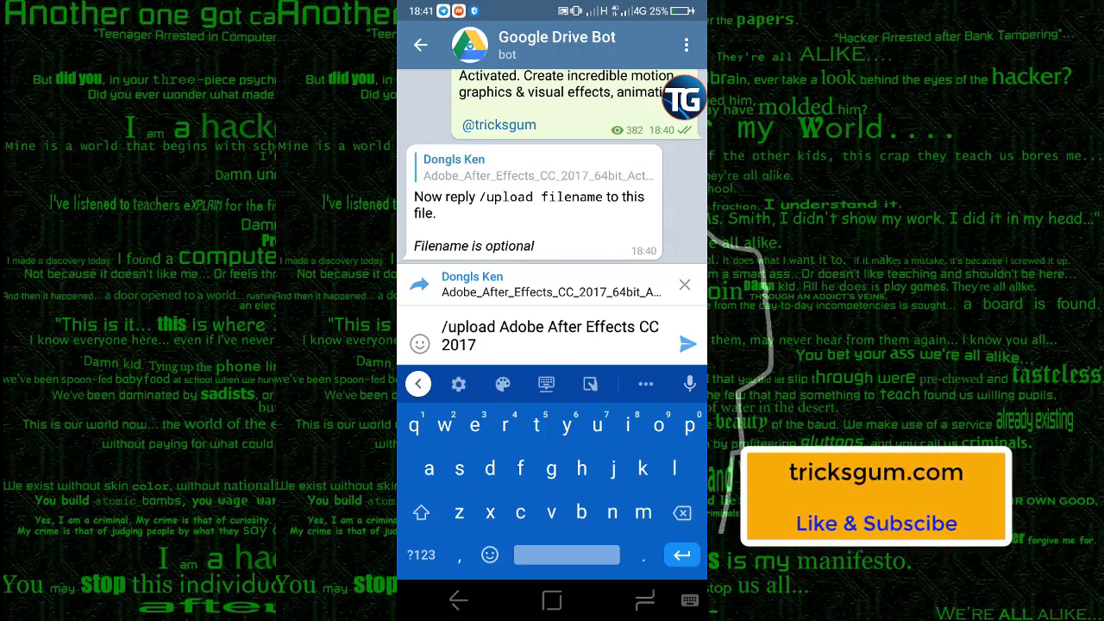
- Send the /upload reply and watch the bot download the 1.26 GiB file
{"action": "left_click", "coordinate": [688, 344]}
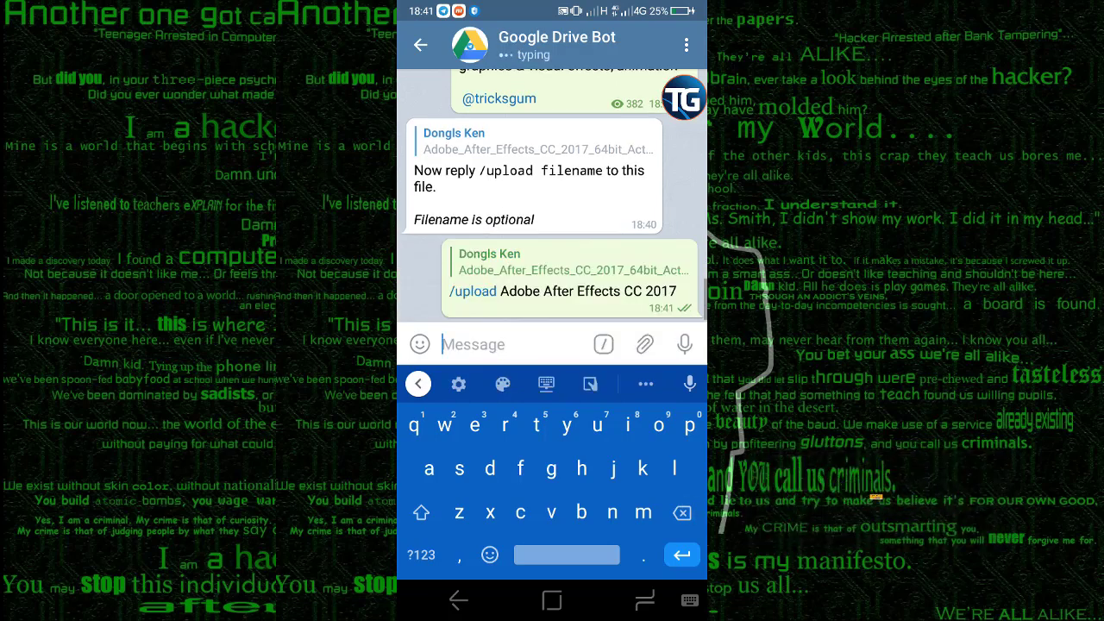
{"action": "left_click", "coordinate": [458, 600]}
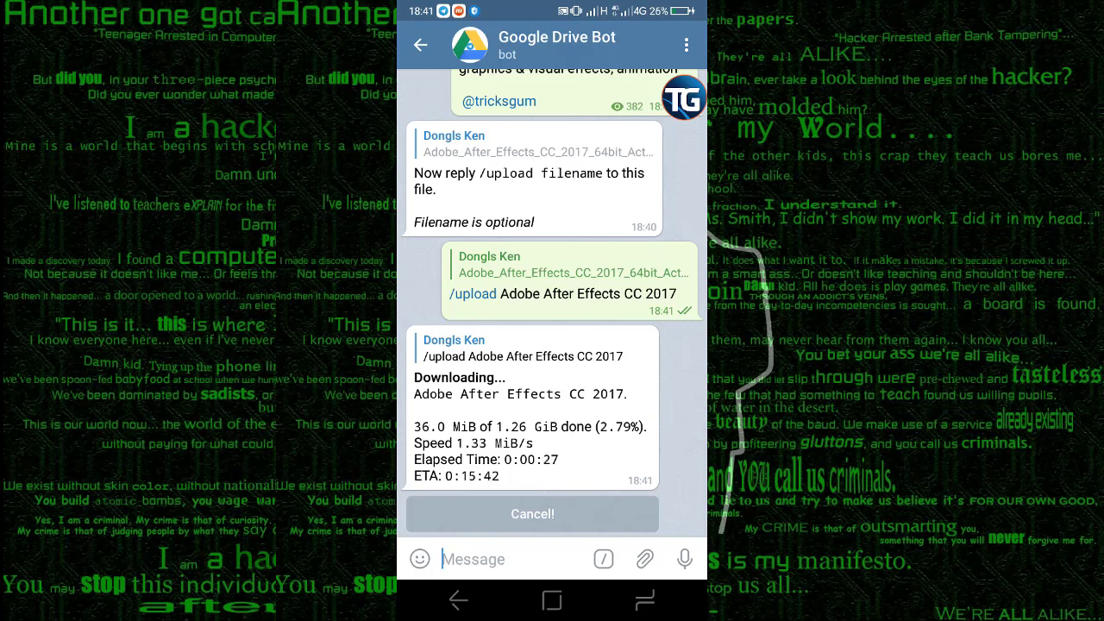
{"action": "scroll", "coordinate": [509, 306], "scroll_direction": "up", "scroll_amount": 1}
{"action": "left_click_drag", "start_coordinate": [683, 97], "coordinate": [682, 186]}
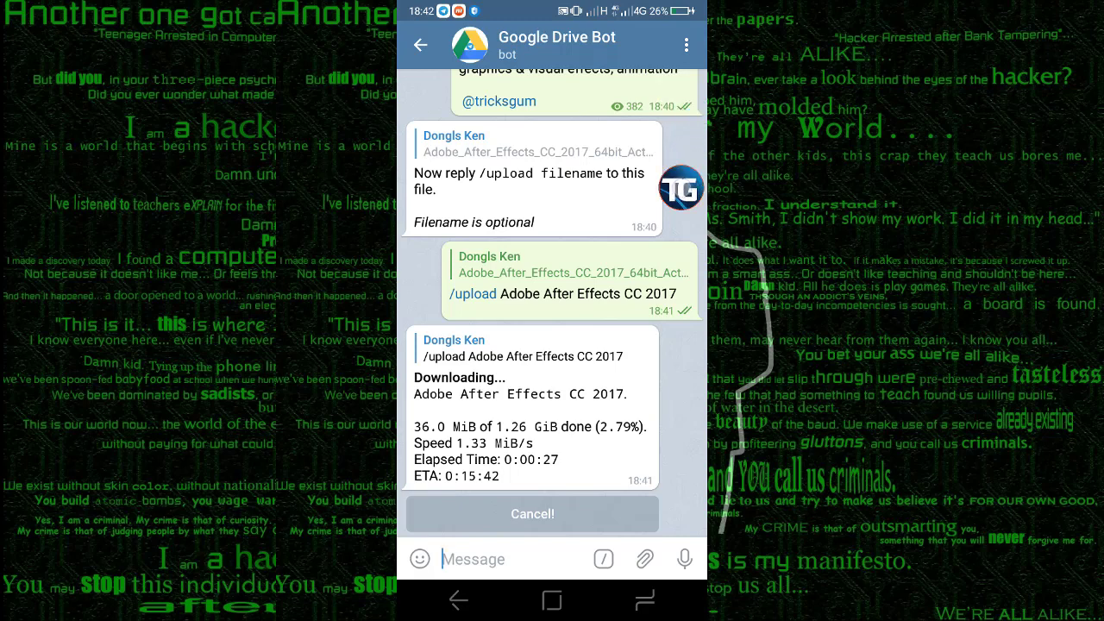
- Wait until the bot's status turns into a drive.google.com download link for the file
{"action": "left_click", "coordinate": [682, 188]}
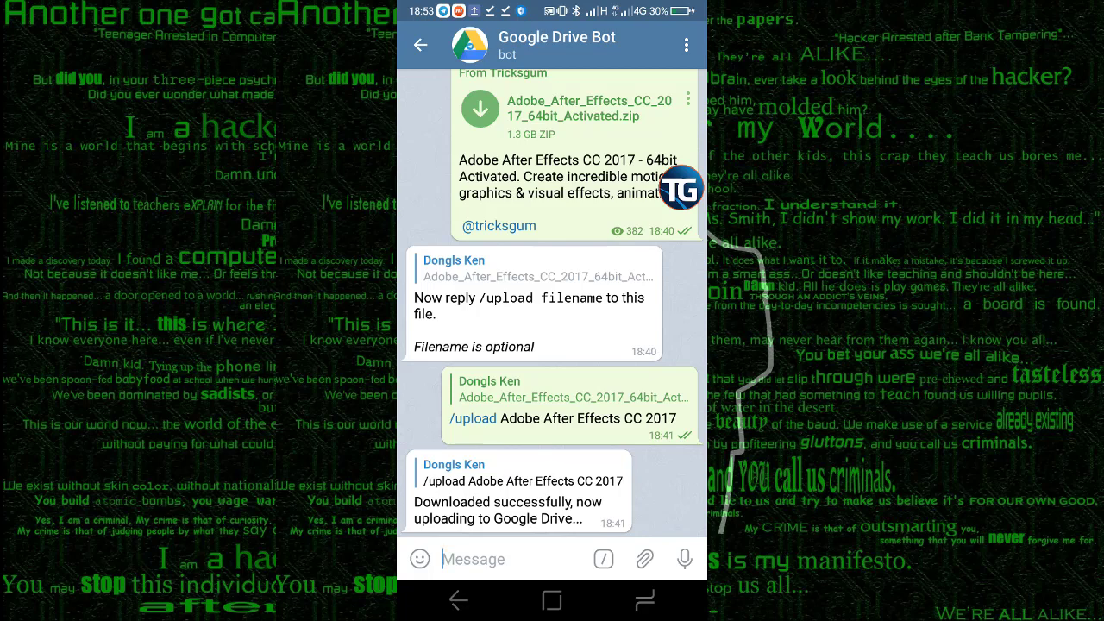
{"action": "left_click", "coordinate": [681, 189]}
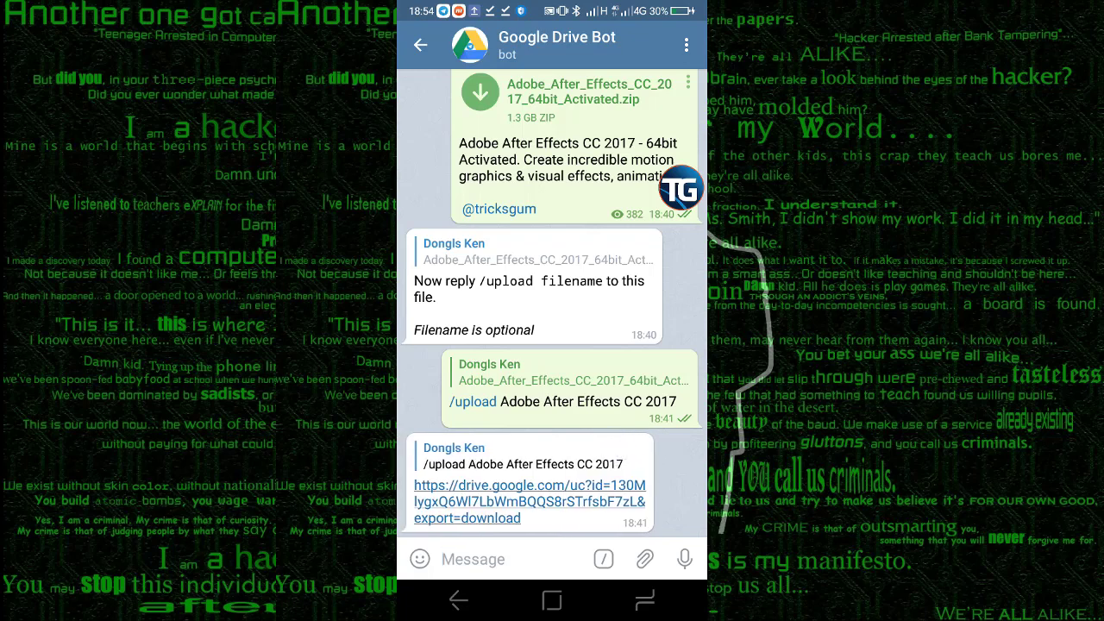
- In Google Drive, refresh My Drive and open the gdriveit_bot folder
{"action": "left_click", "coordinate": [553, 602]}
{"action": "left_click", "coordinate": [589, 261]}
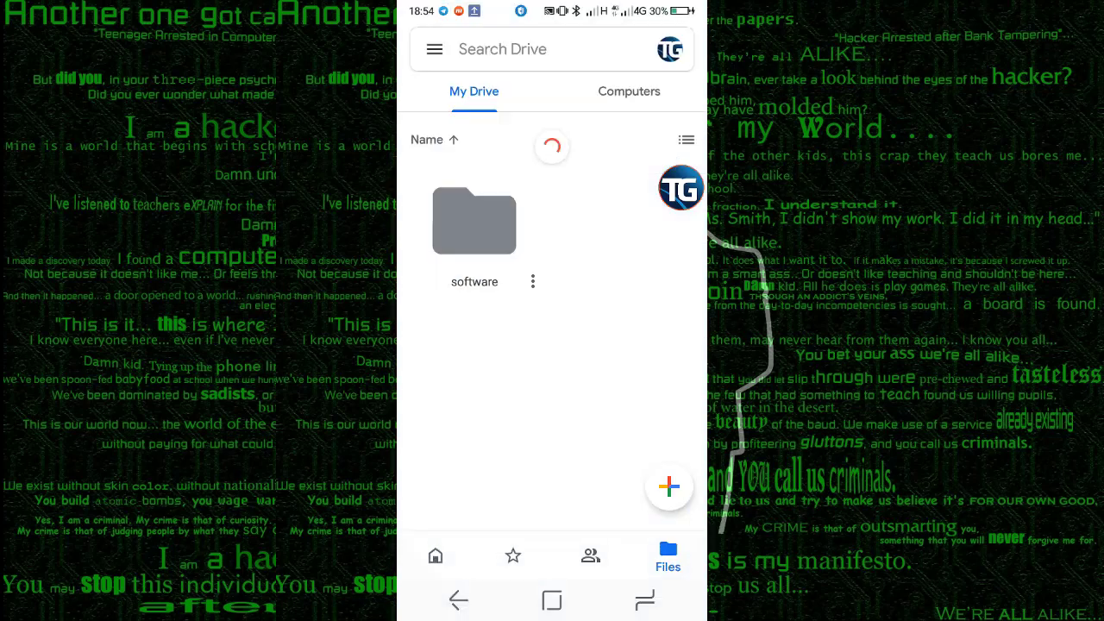
{"action": "left_click_drag", "start_coordinate": [561, 302], "coordinate": [566, 452]}
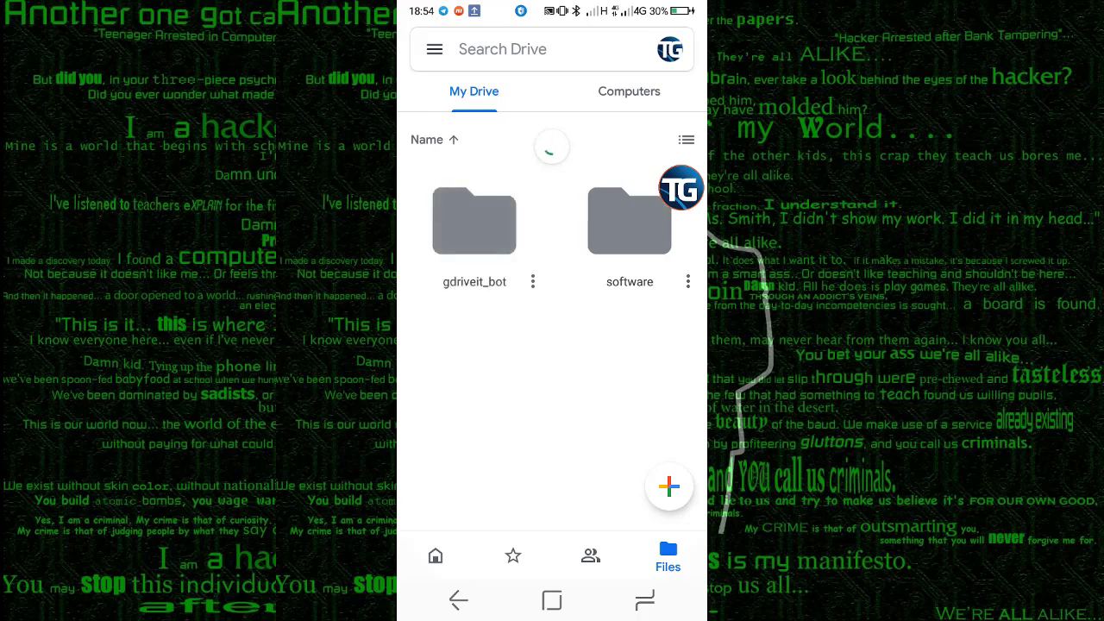
{"action": "left_click", "coordinate": [496, 237]}
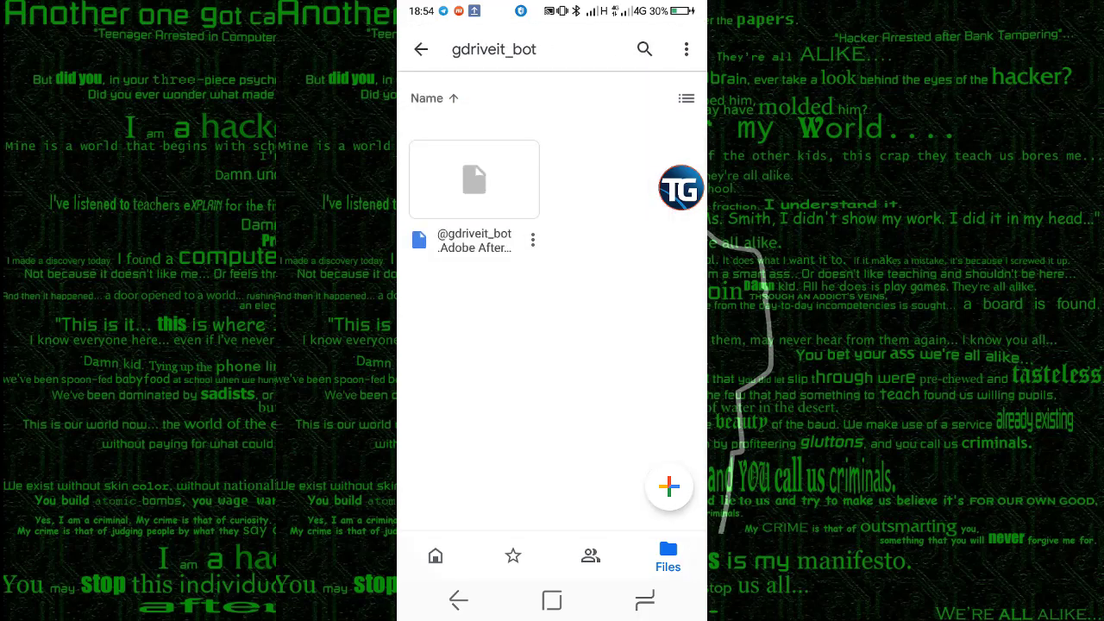
- View the Details & activity of the 1.3 GB Adobe After Effects CC 2017 file
{"action": "left_click", "coordinate": [533, 240]}
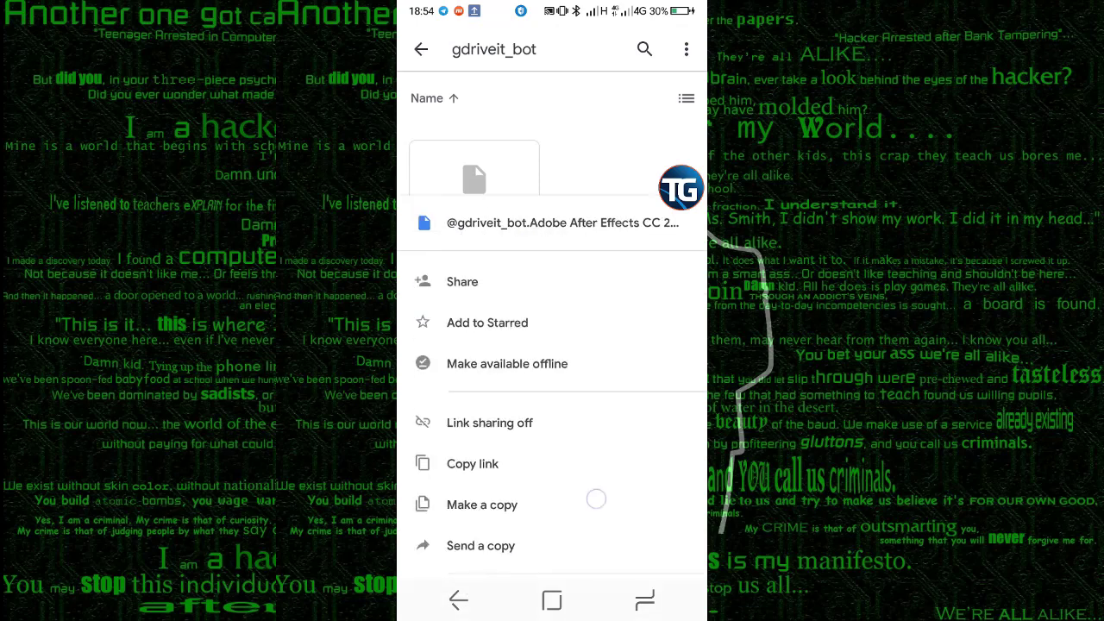
{"action": "left_click_drag", "start_coordinate": [596, 499], "coordinate": [636, 320]}
{"action": "left_click_drag", "start_coordinate": [646, 483], "coordinate": [646, 362]}
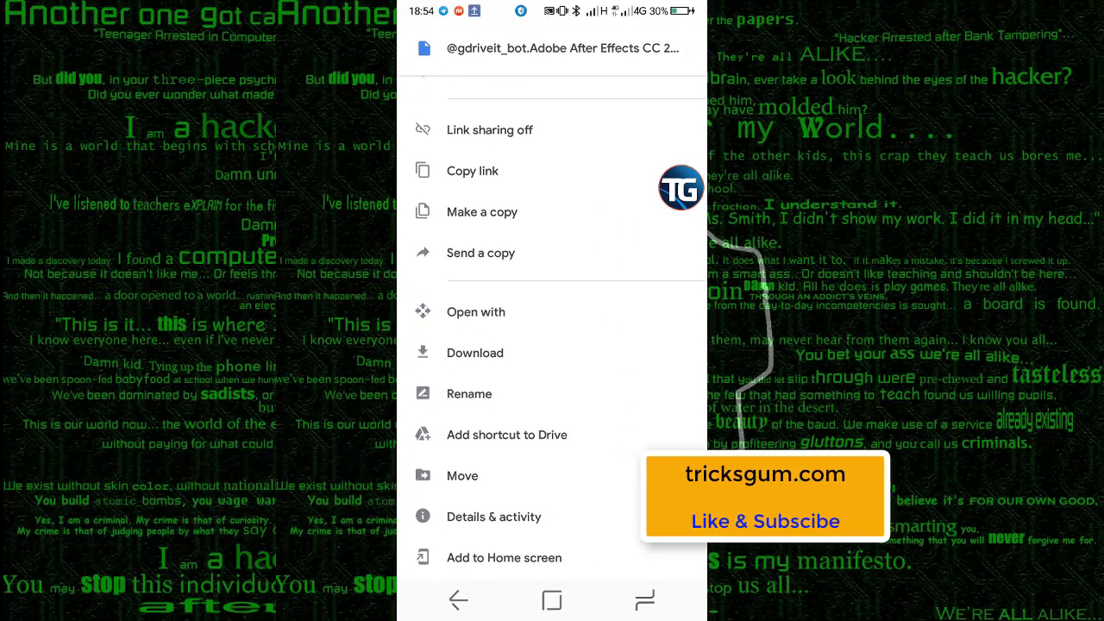
{"action": "left_click_drag", "start_coordinate": [603, 489], "coordinate": [603, 397]}
{"action": "left_click_drag", "start_coordinate": [582, 579], "coordinate": [601, 431]}
{"action": "left_click", "coordinate": [601, 427]}
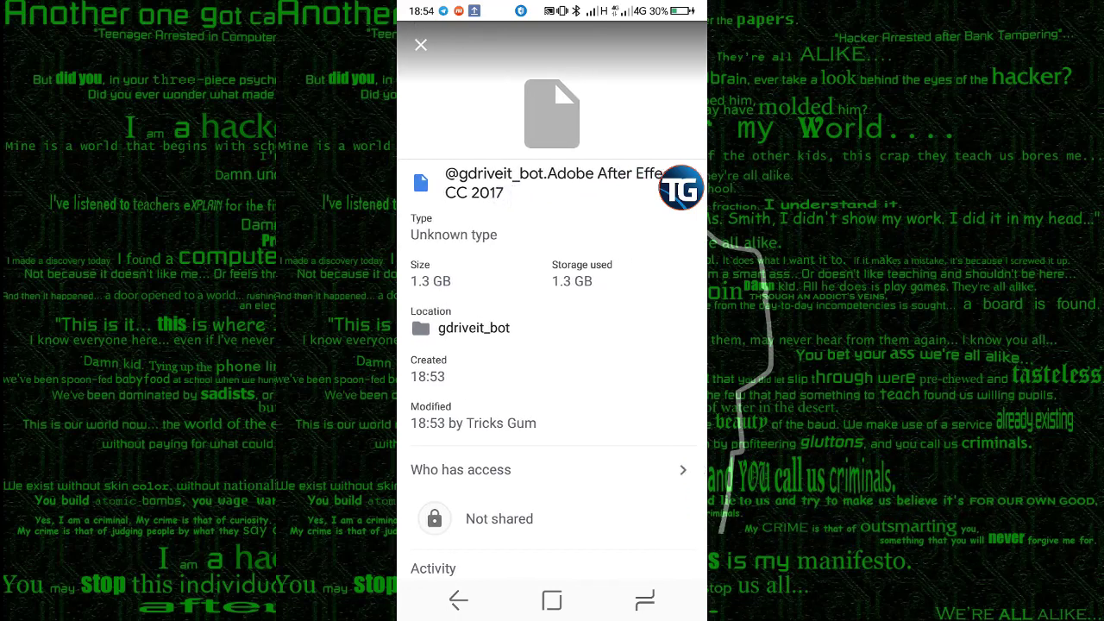
{"action": "left_click_drag", "start_coordinate": [581, 380], "coordinate": [591, 297]}
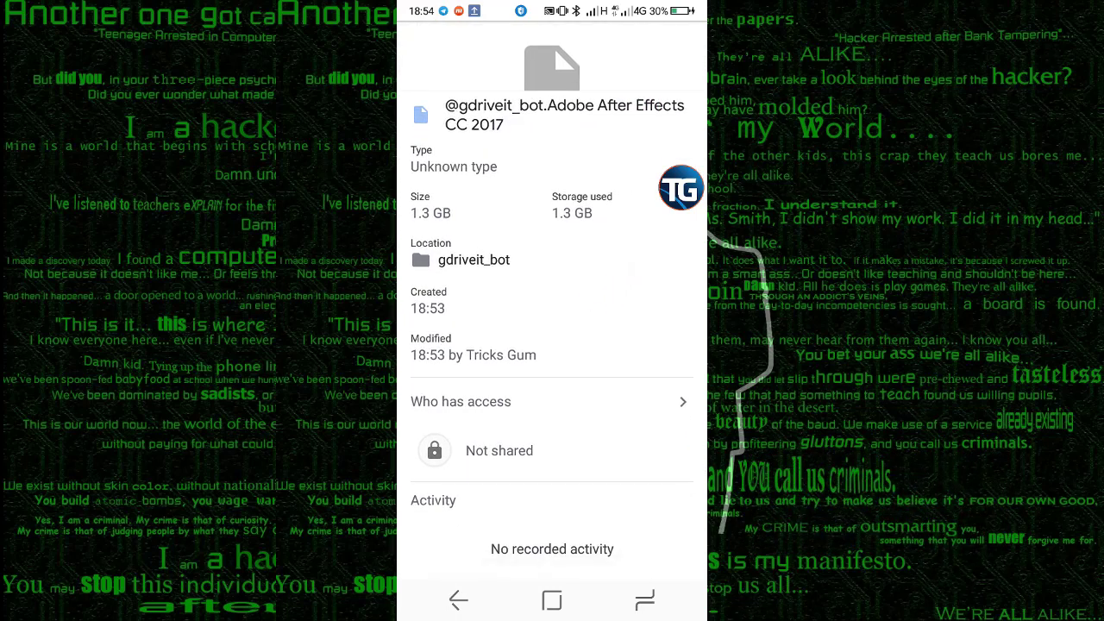
{"action": "mouse_move", "coordinate": [399, 345]}
{"action": "left_mouse_down"}
{"action": "mouse_move", "coordinate": [415, 345]}
{"action": "mouse_move", "coordinate": [399, 345]}
{"action": "left_mouse_up"}
- Back out of Google Drive and reopen the Google Drive Bot chat in Telegram
{"action": "left_click", "coordinate": [458, 601]}
{"action": "left_click", "coordinate": [459, 600]}
{"action": "left_click", "coordinate": [553, 600]}
{"action": "left_click", "coordinate": [444, 249]}
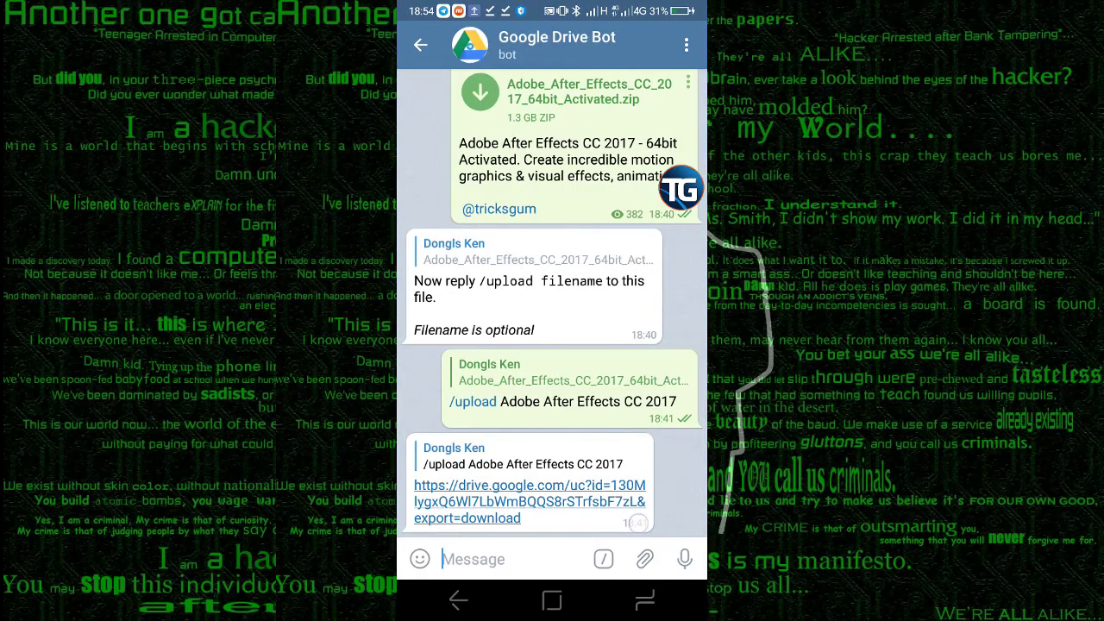
- Leave the Google Drive Bot chat for the chat list, then return to the Android home screen
{"action": "left_click_drag", "start_coordinate": [645, 415], "coordinate": [646, 552]}
{"action": "scroll", "coordinate": [552, 320], "scroll_direction": "down", "scroll_amount": 3}
{"action": "left_click", "coordinate": [458, 601]}
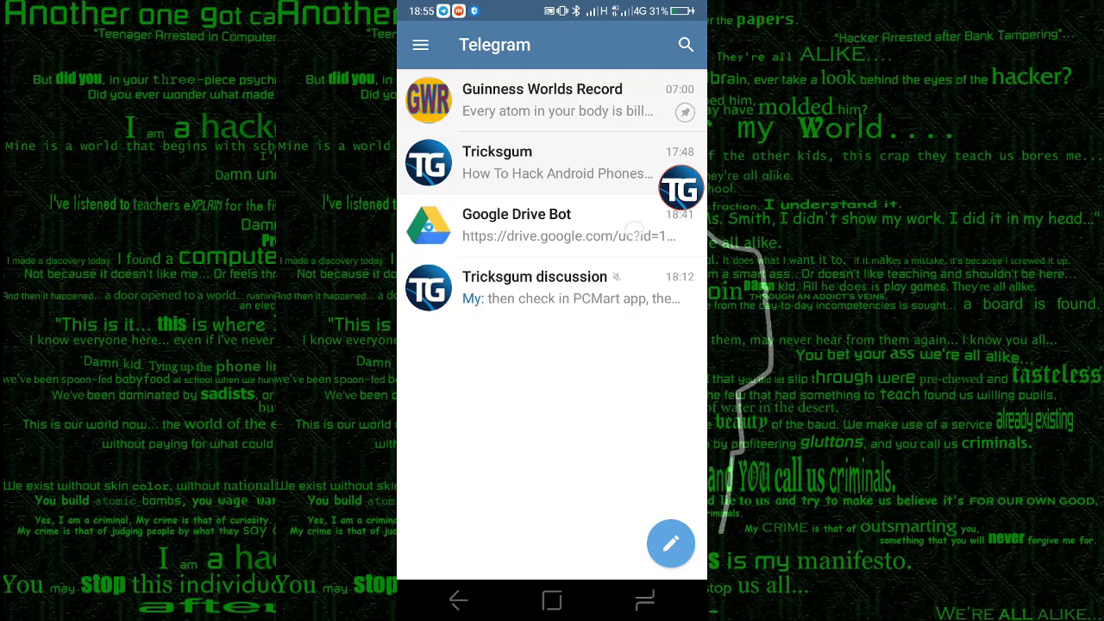
{"action": "left_click", "coordinate": [458, 601]}
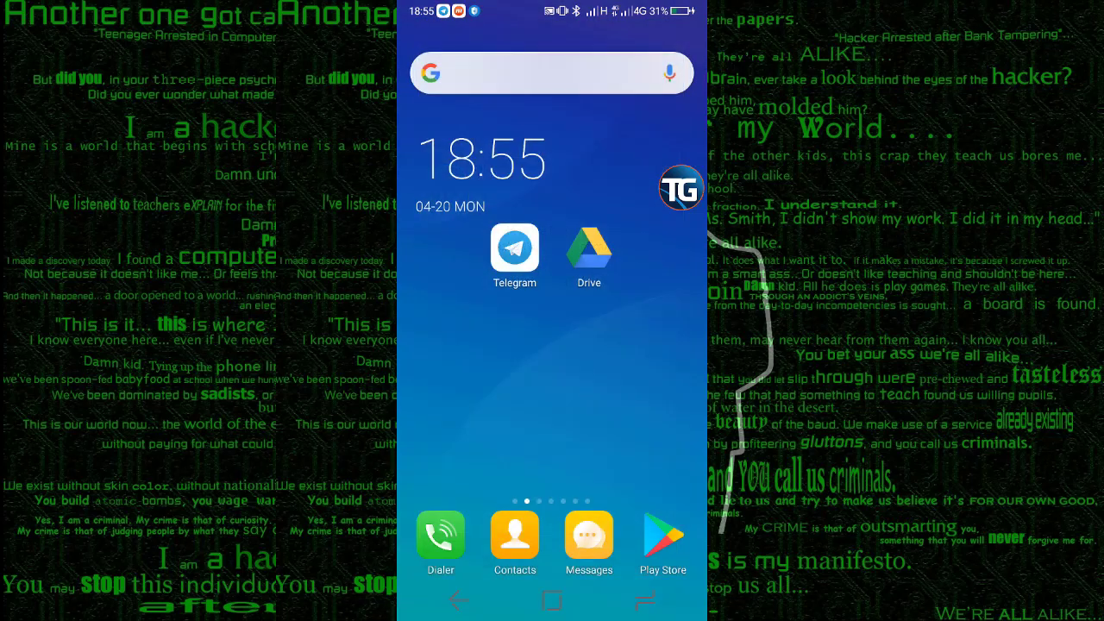
{"action": "left_click", "coordinate": [682, 189]}
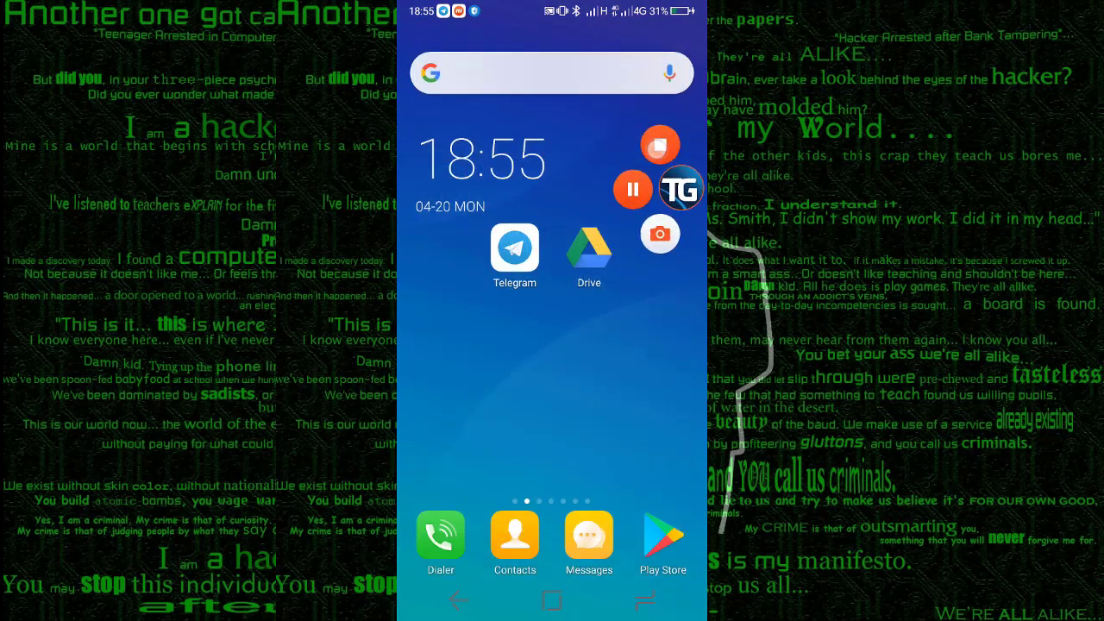